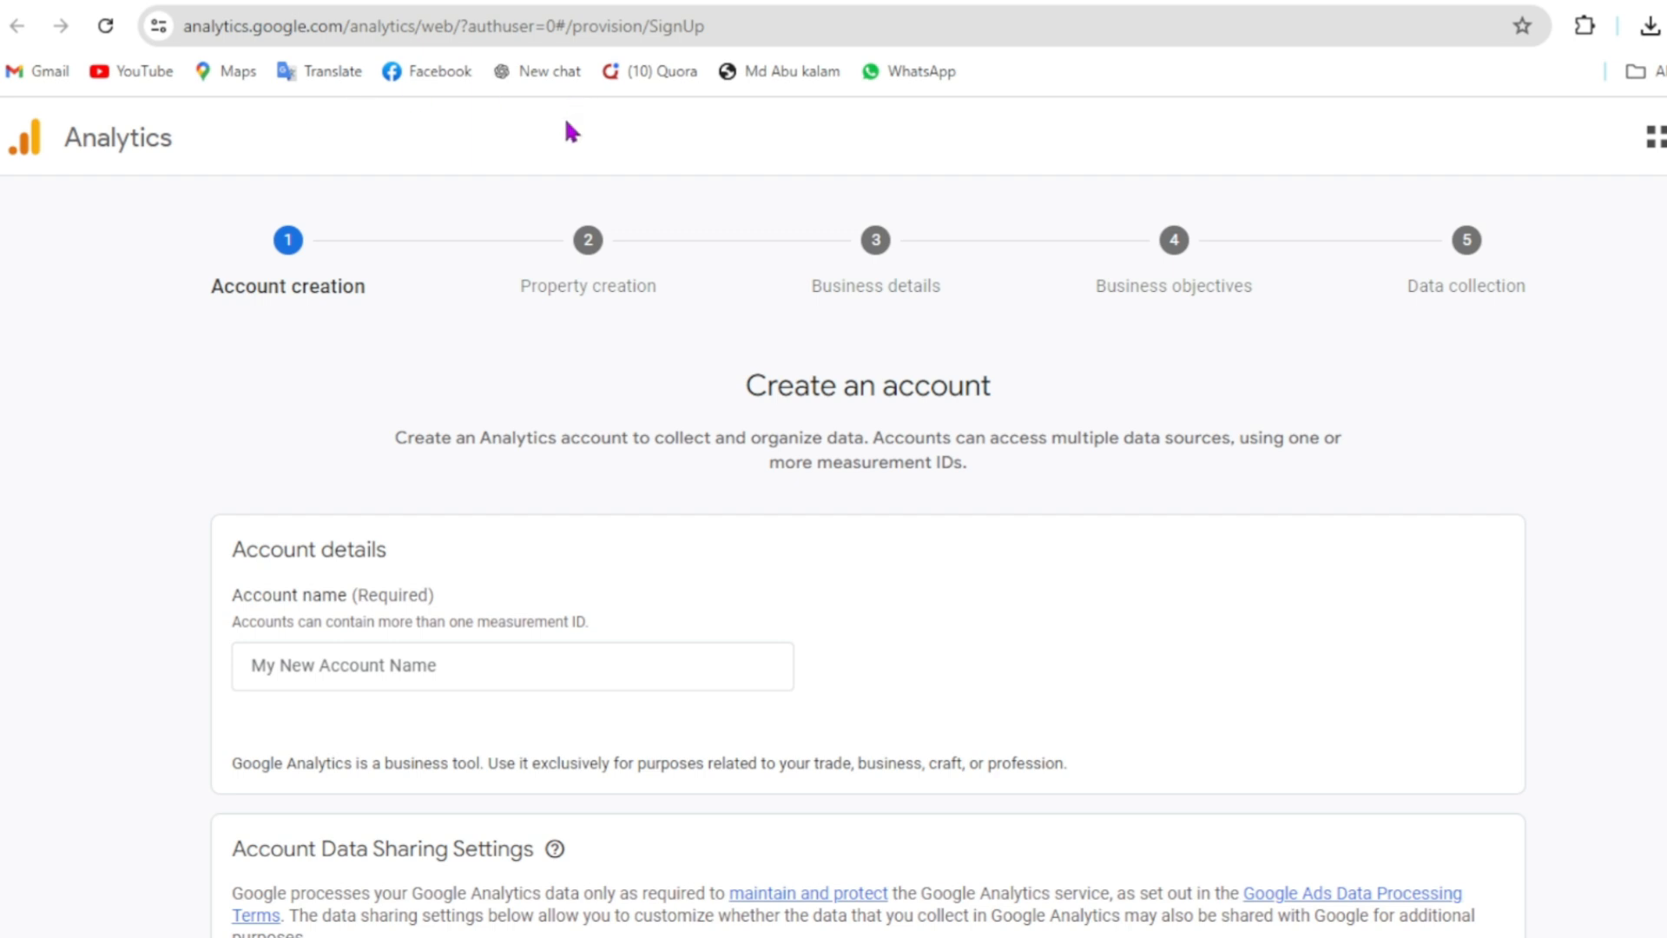
Enter the account name, turn off modeling contributions, technical support and business recommendations sharing, and continue to property creation
left_click(317, 660)
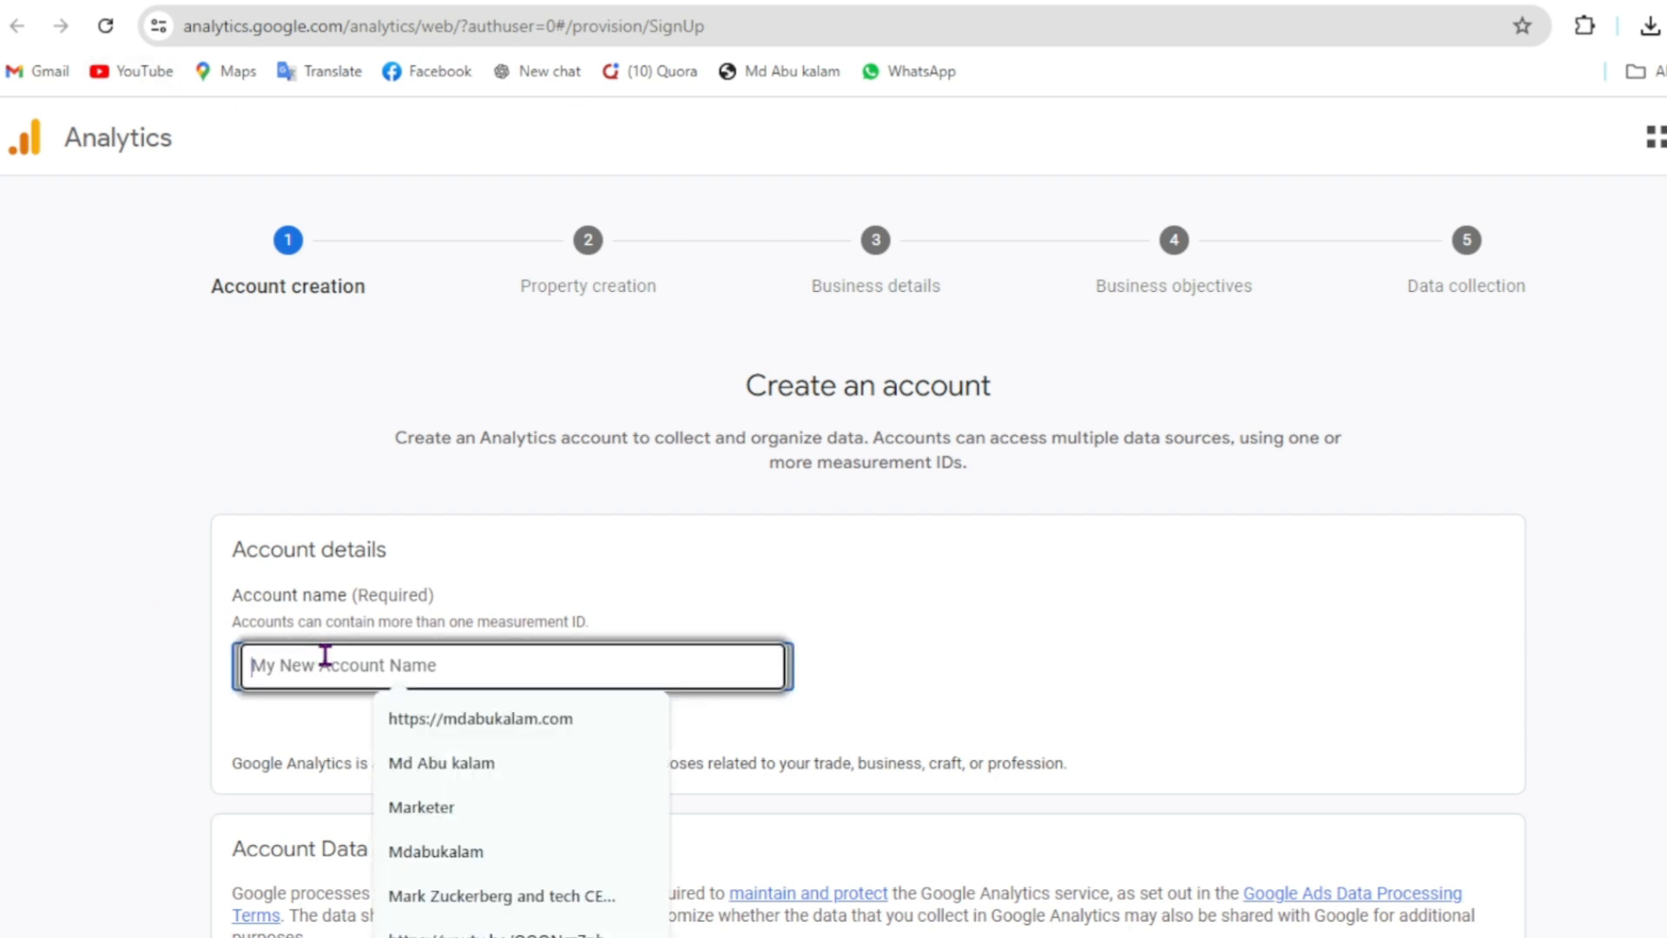
left_click(392, 762)
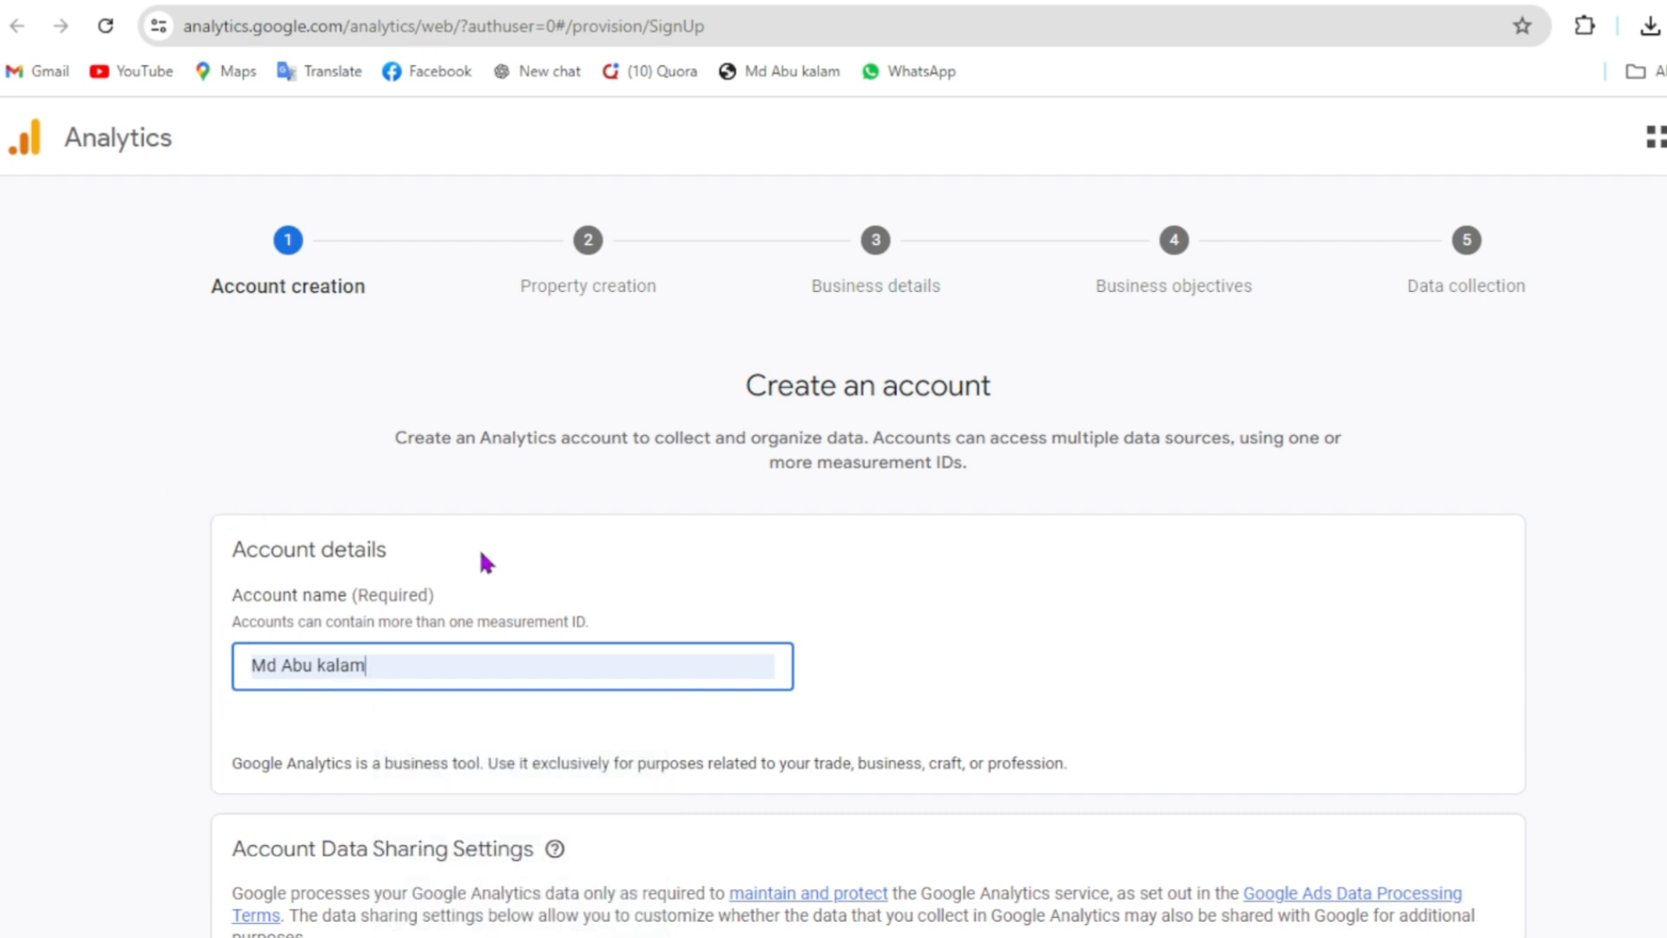
scroll(508, 587, "down", 6)
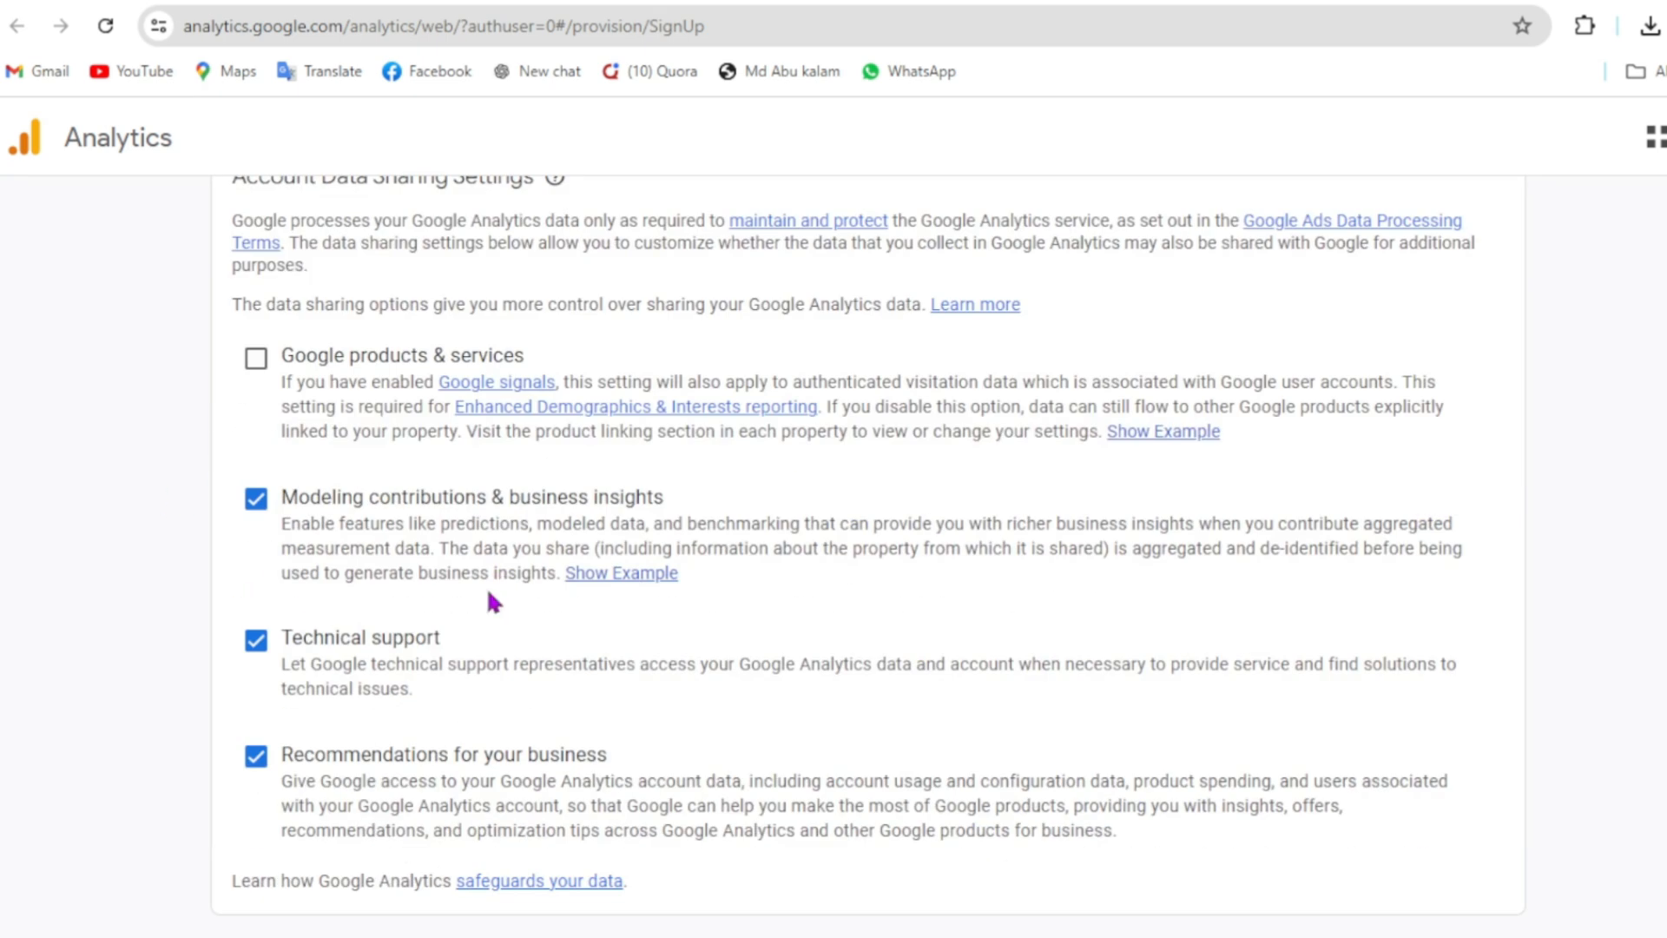
left_click(257, 499)
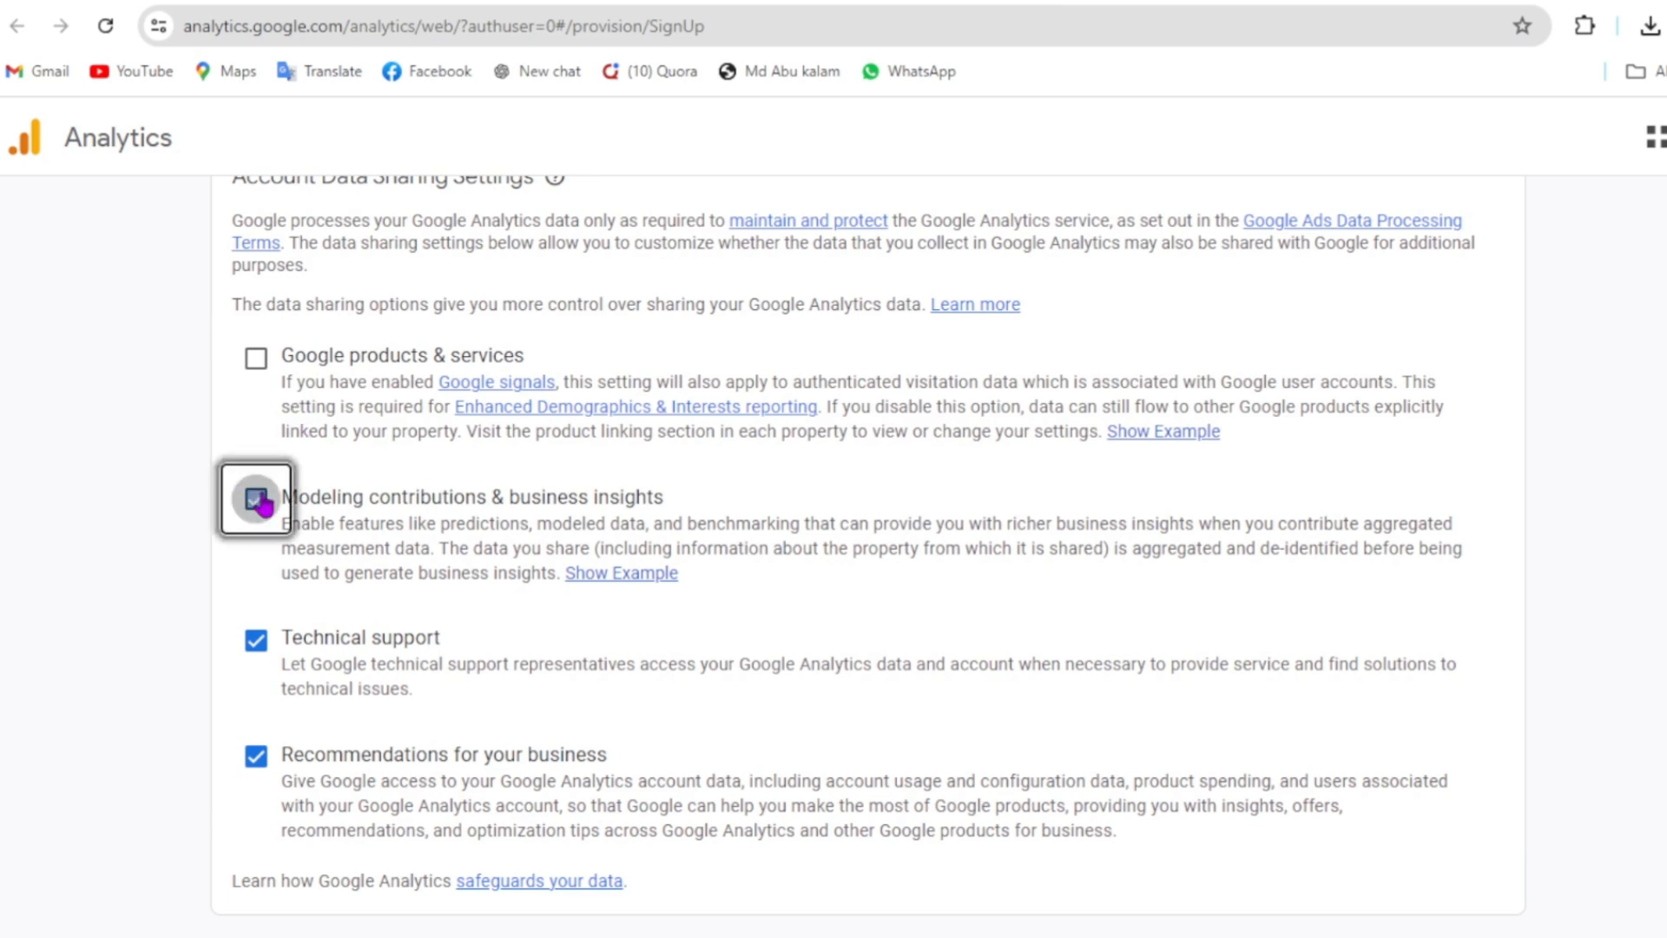
left_click(257, 641)
left_click(257, 757)
scroll(365, 729, "down", 2)
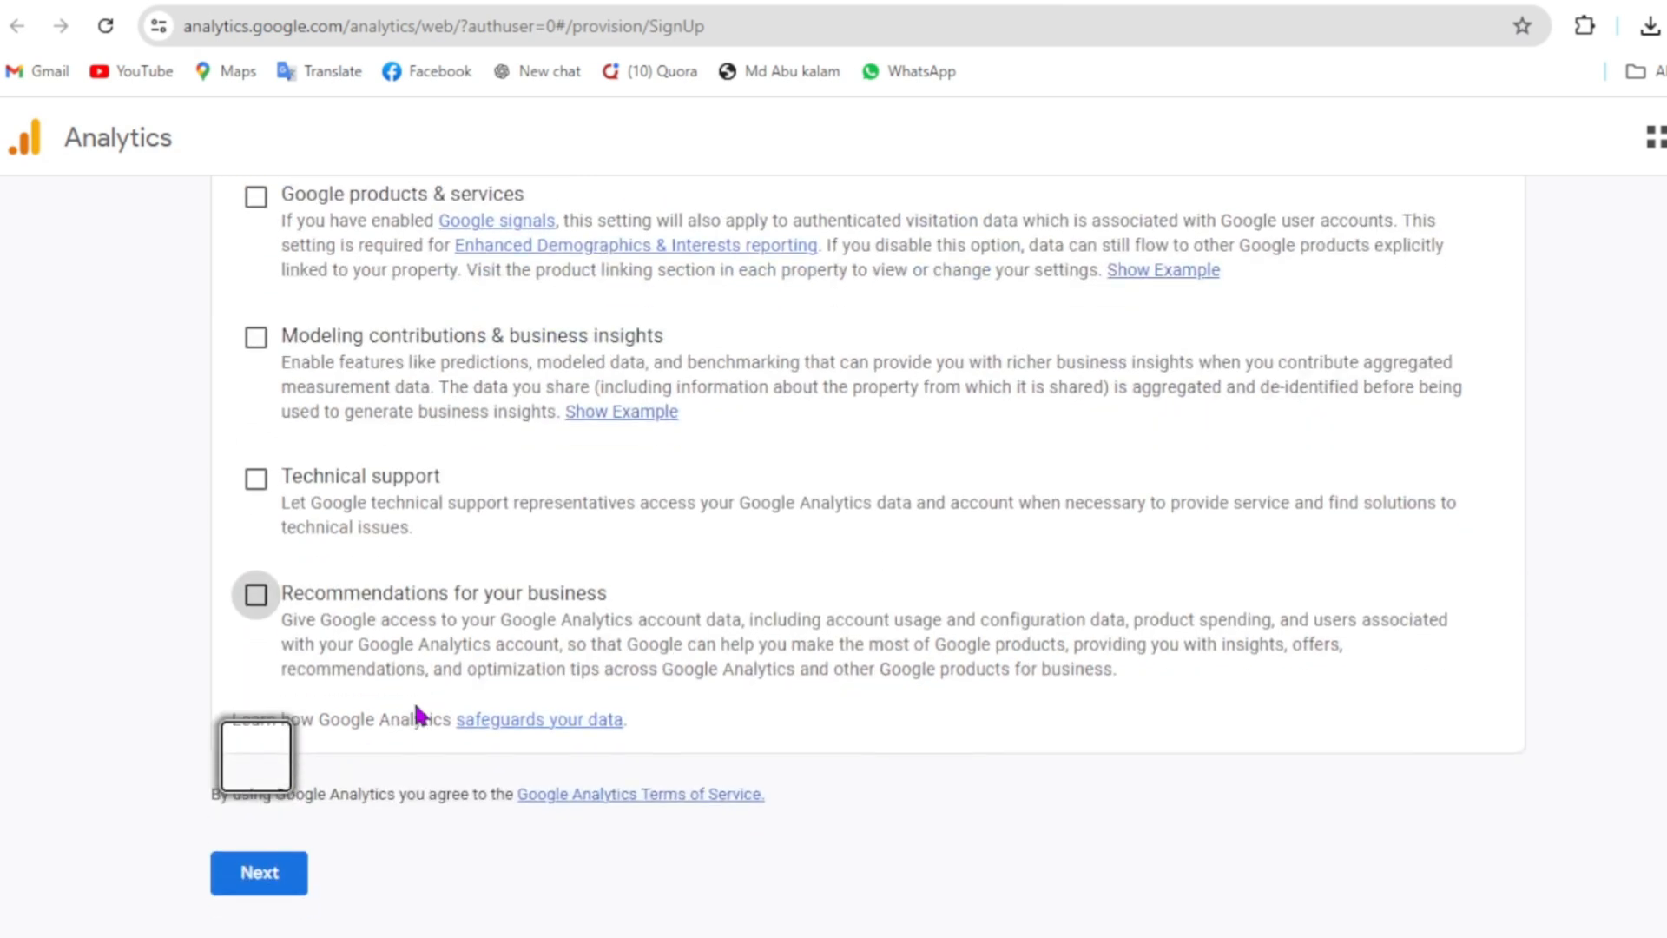
left_click(269, 877)
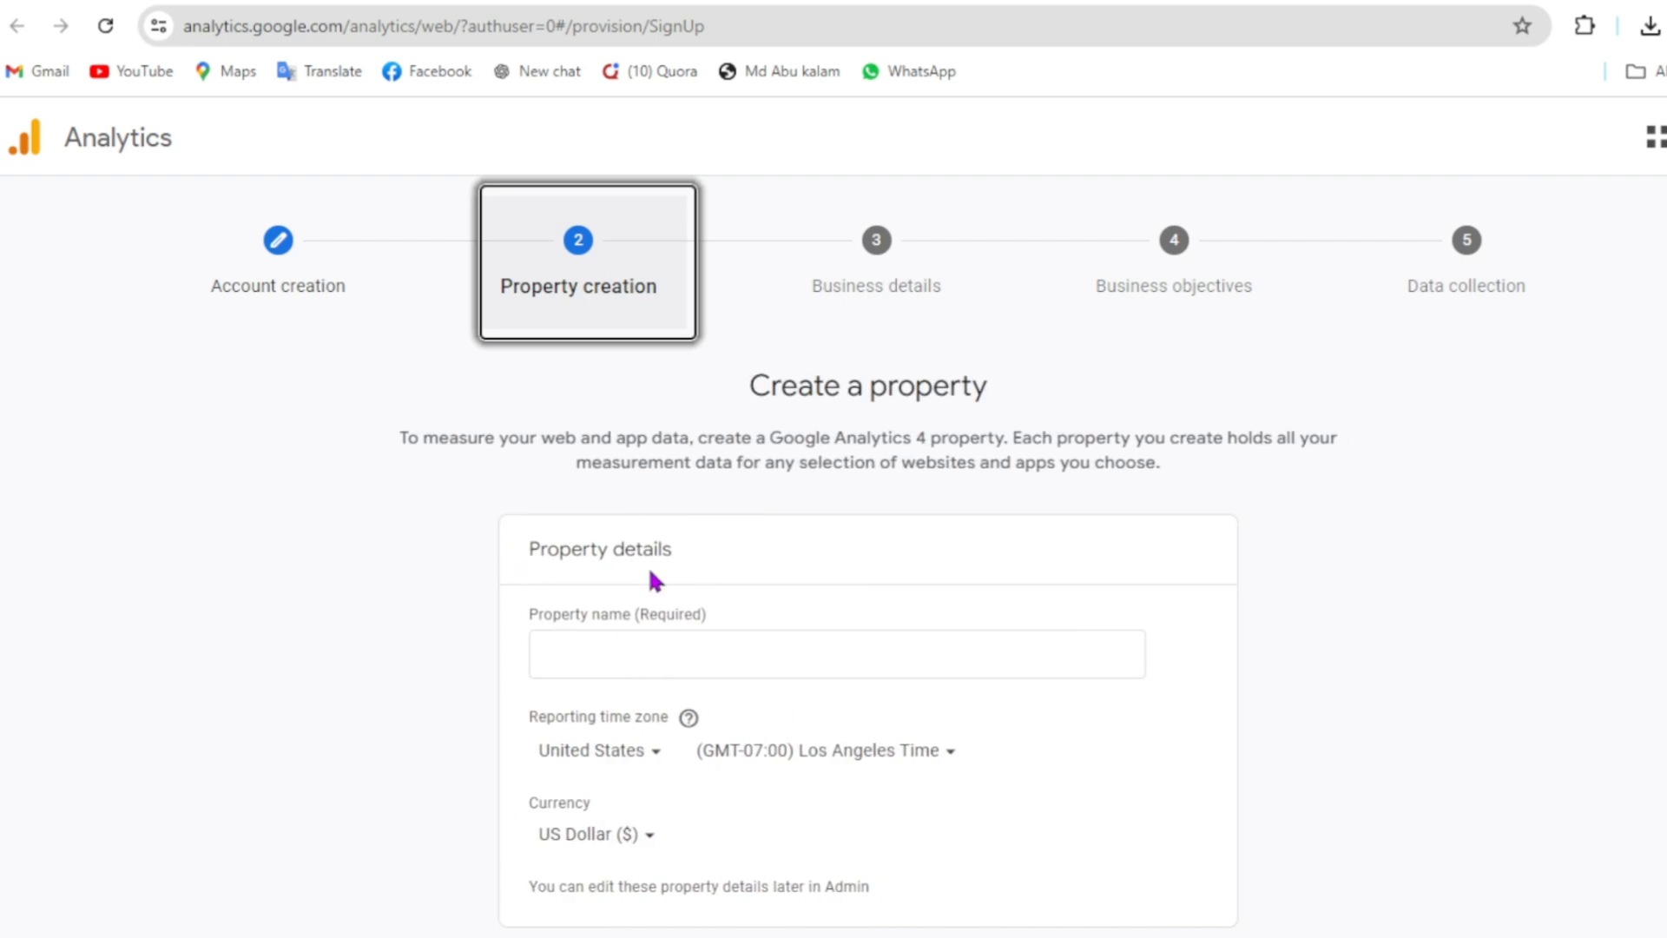
Enter the owner's name as the property name, keep the United States reporting time zone, and continue to the business details
left_click(611, 650)
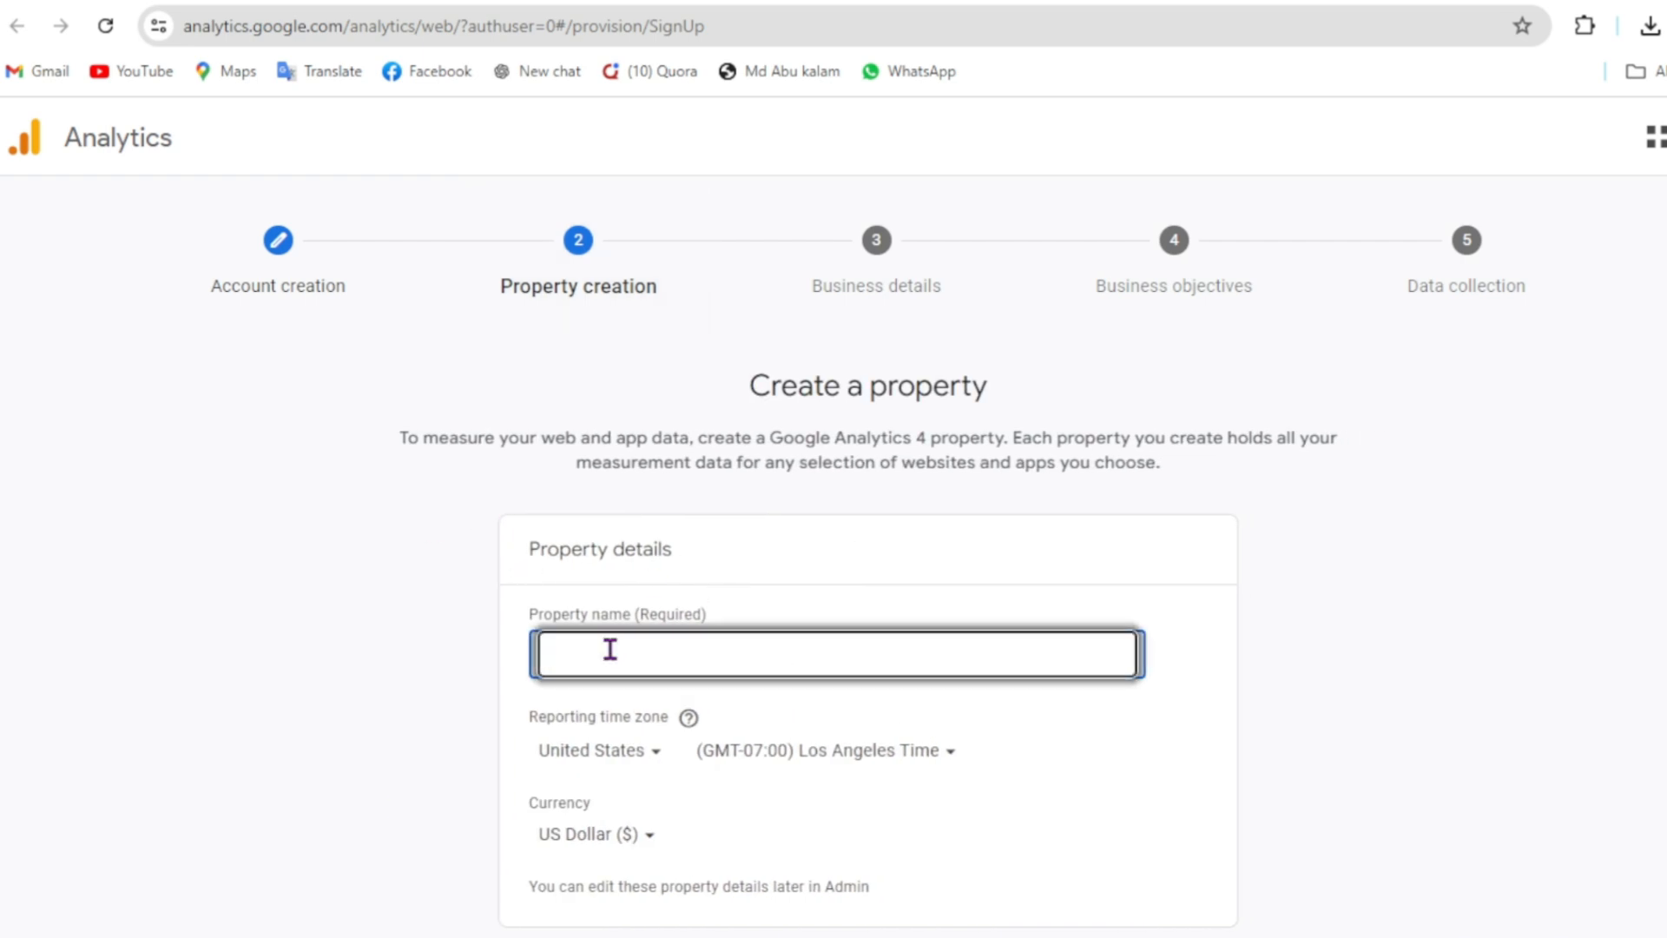
type("Md Avi")
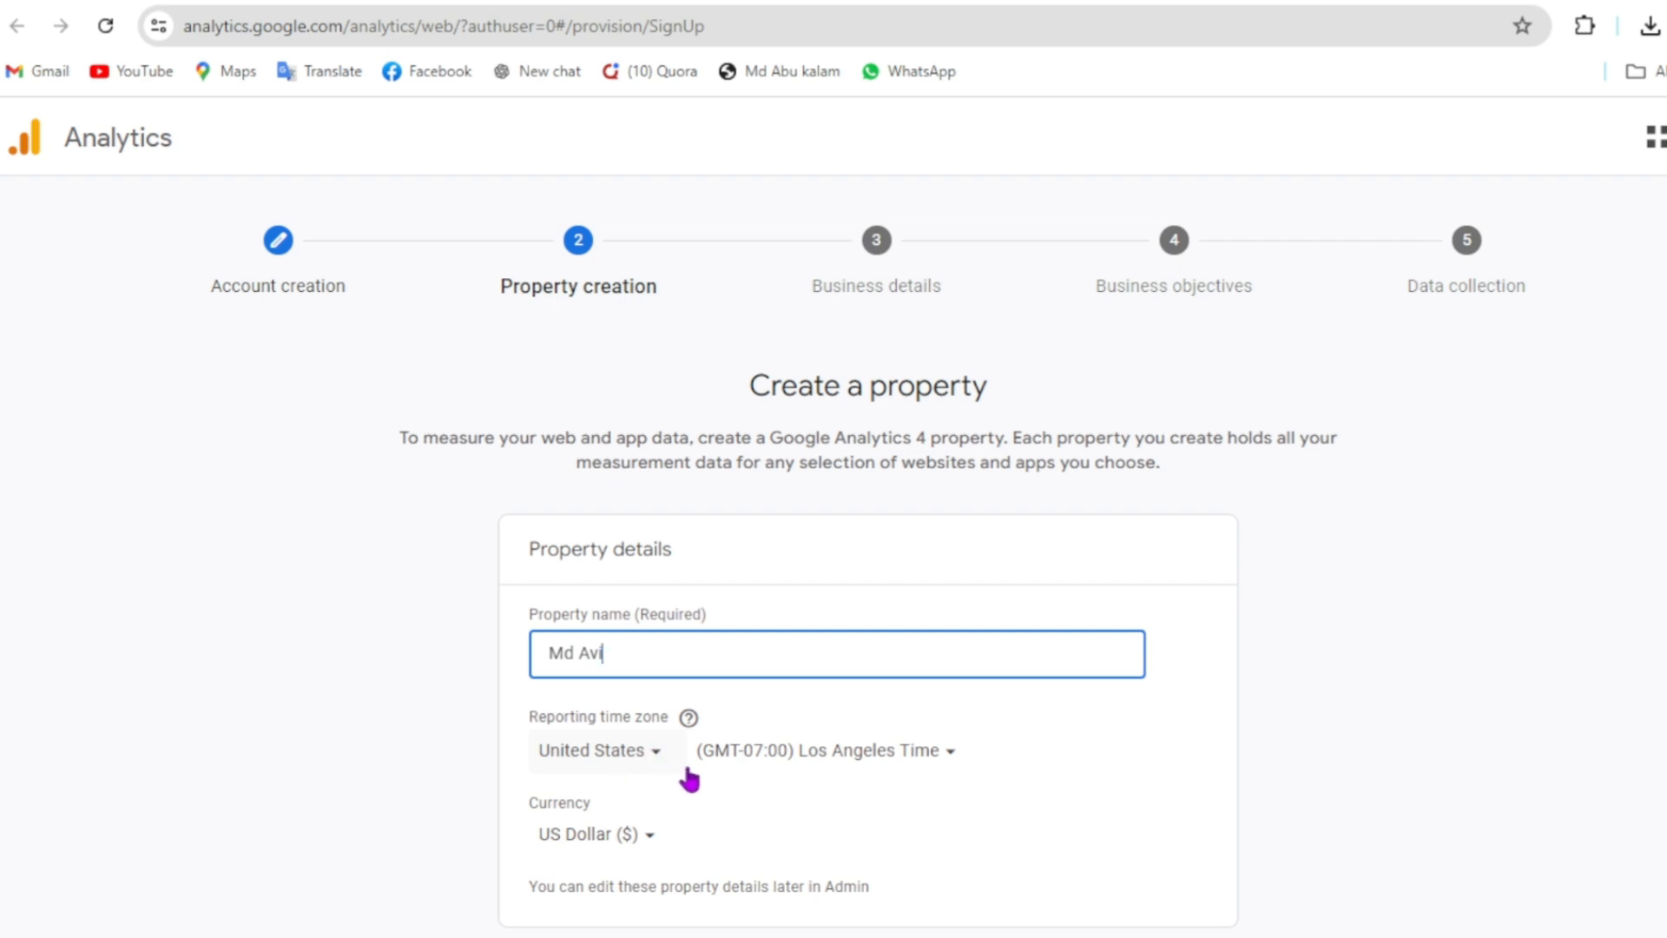
scroll(649, 760, "down", 1)
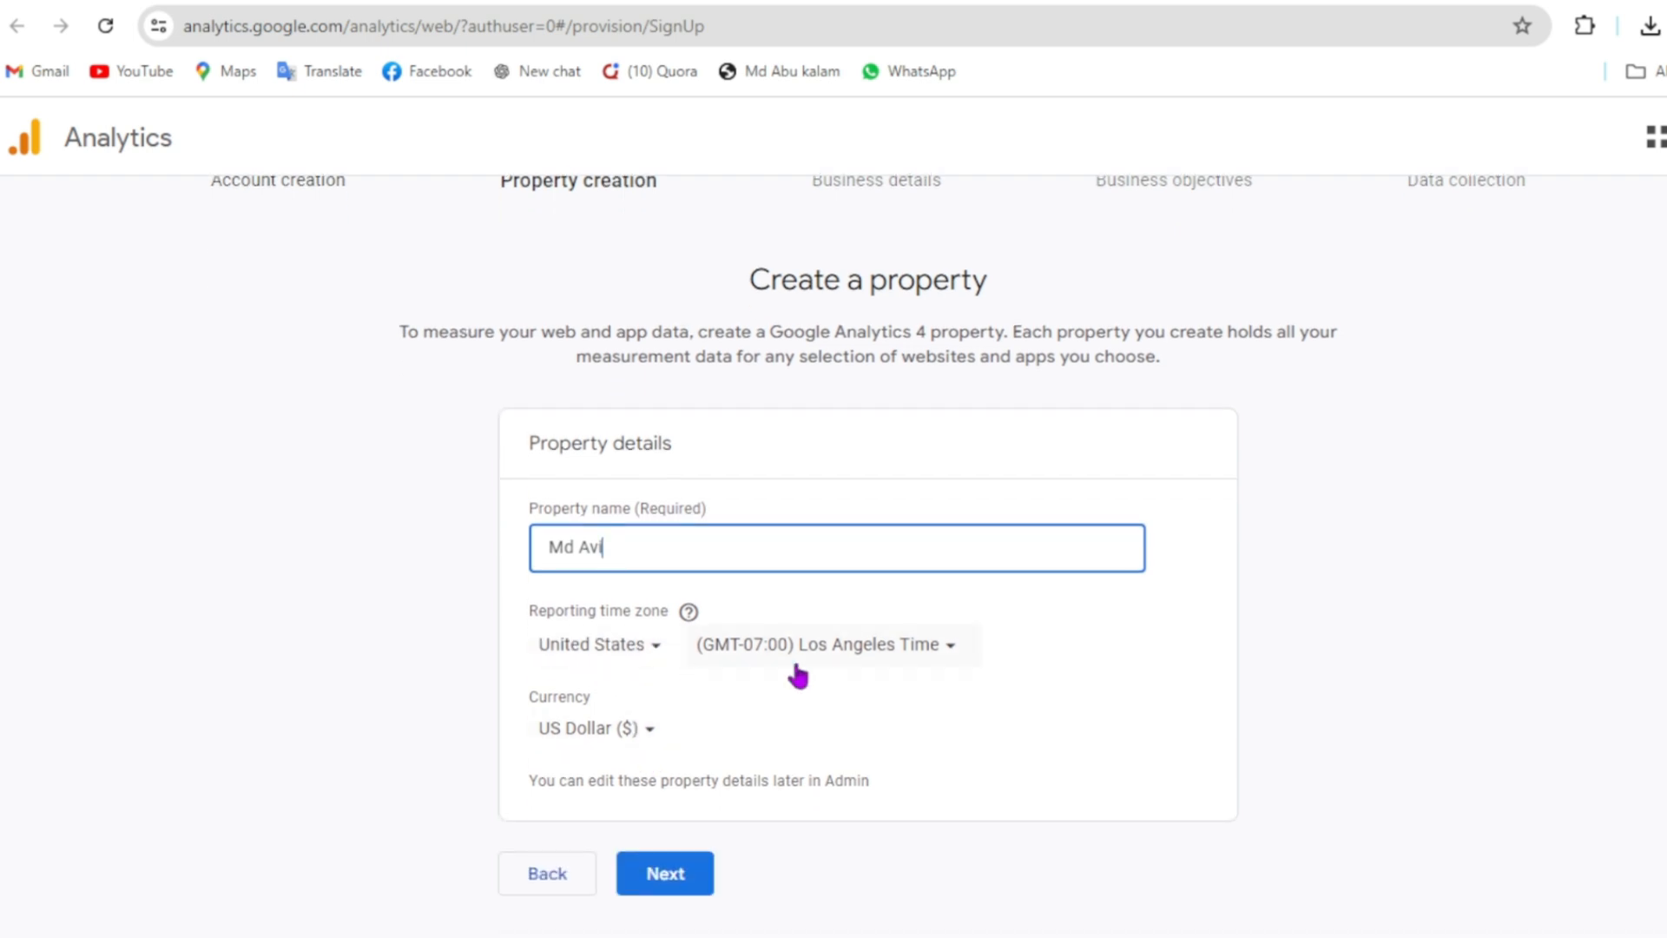
left_click(658, 653)
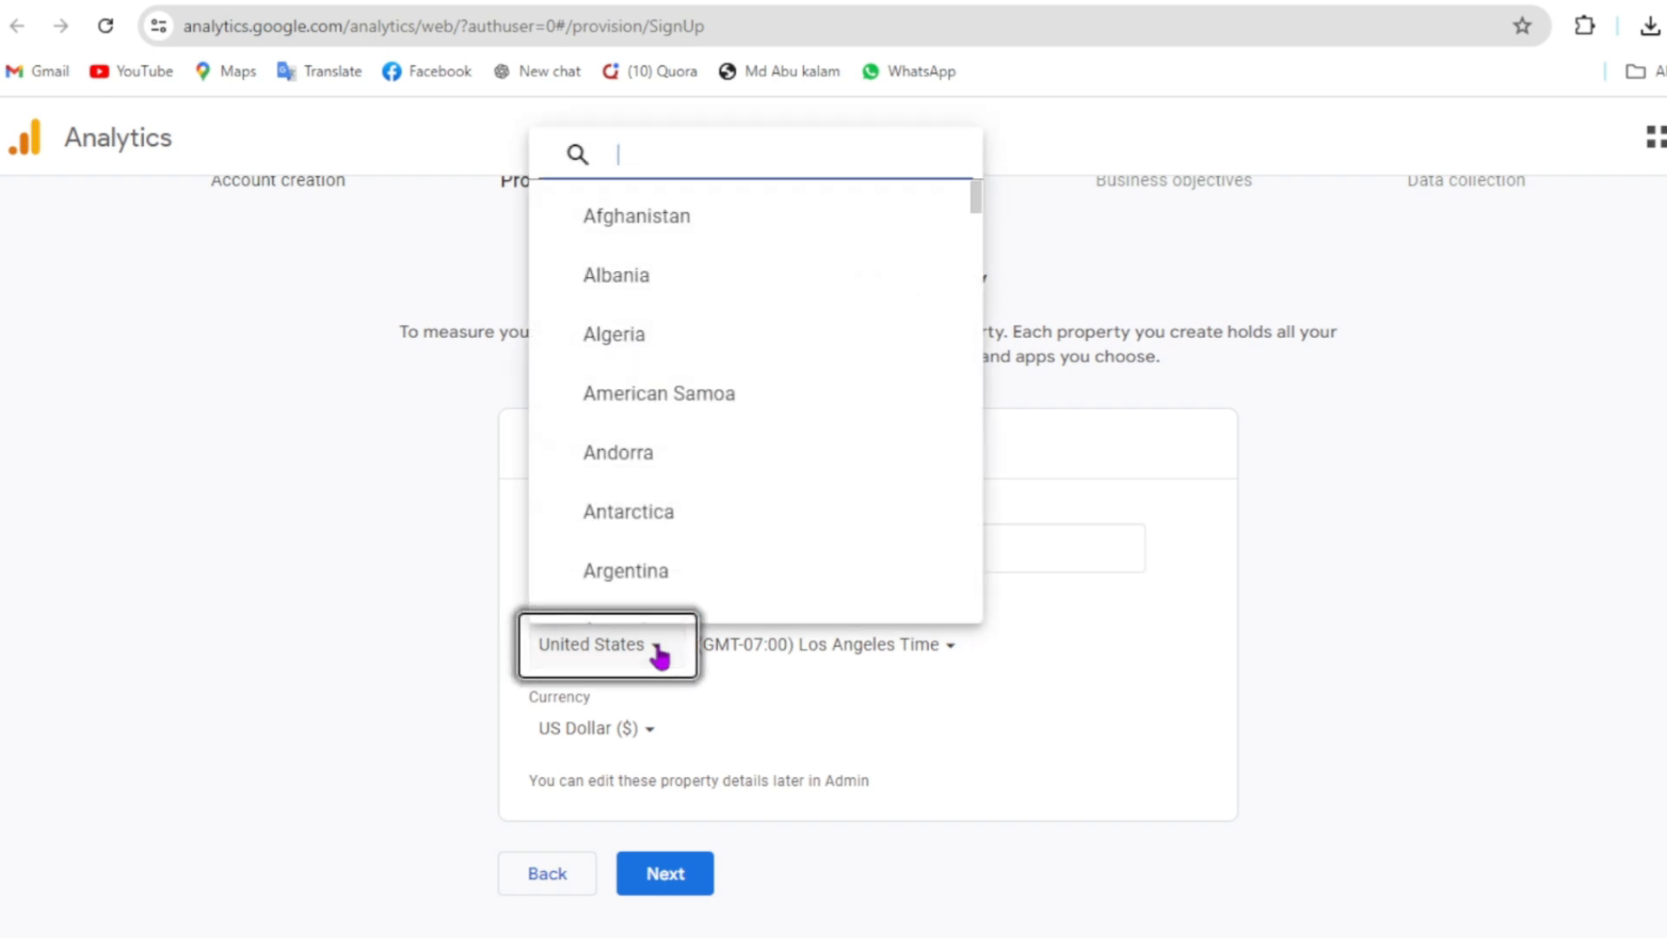
left_click(1129, 686)
left_click(669, 877)
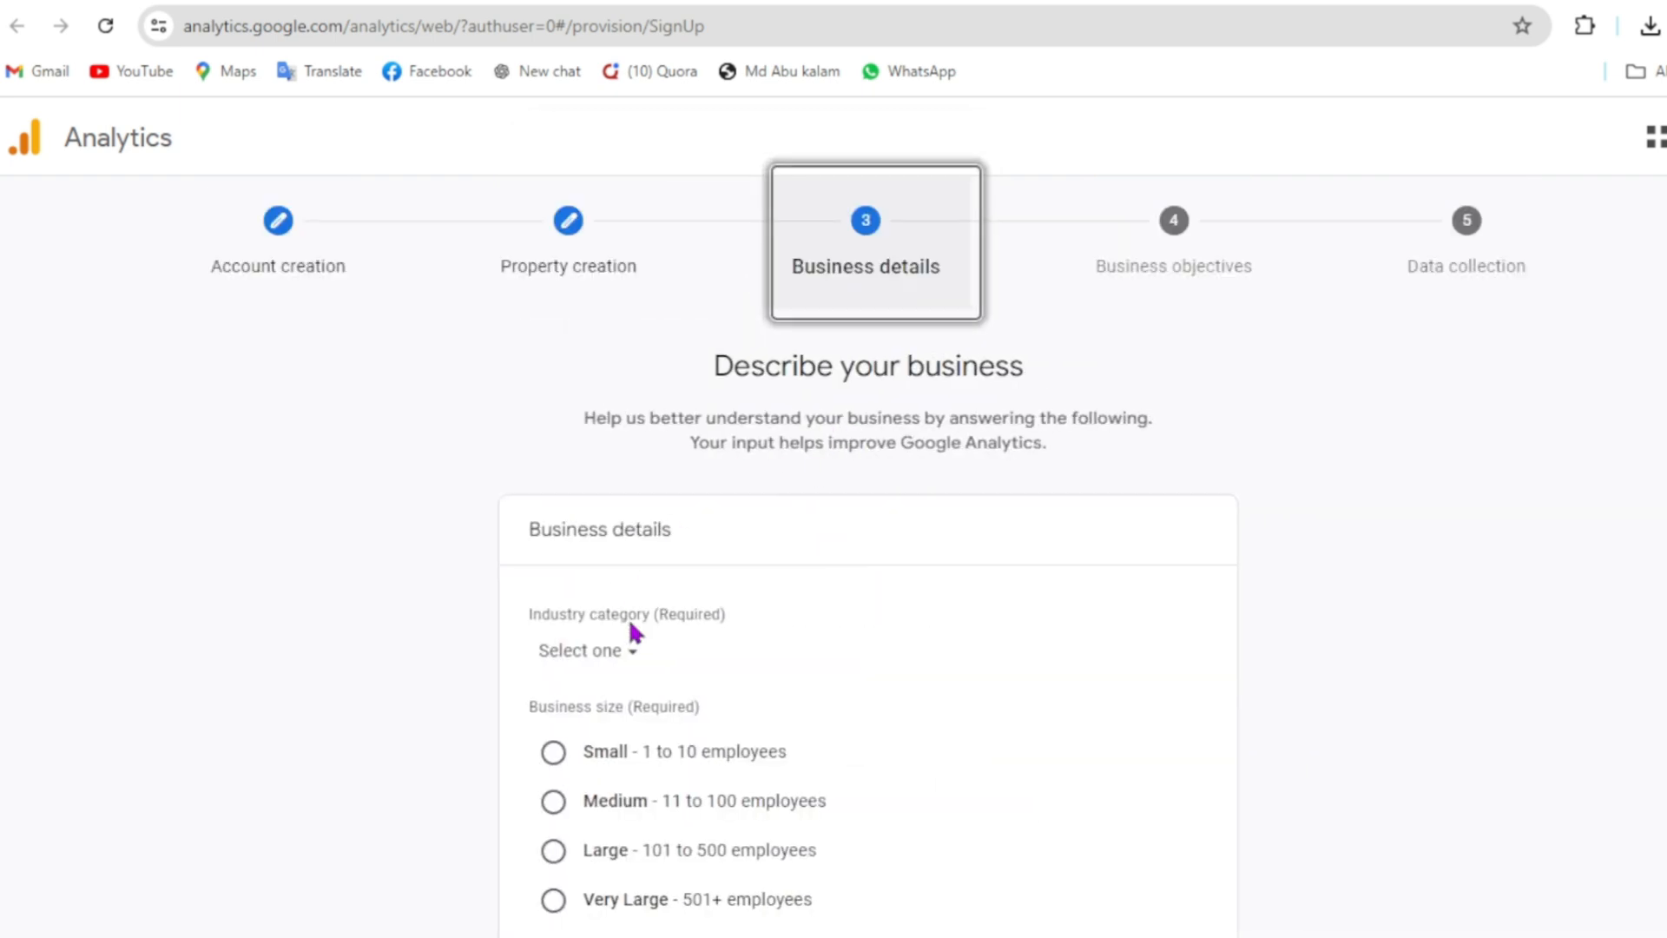
Set the industry category to Finance and the business size to Small, then continue to the business objectives
left_click(623, 651)
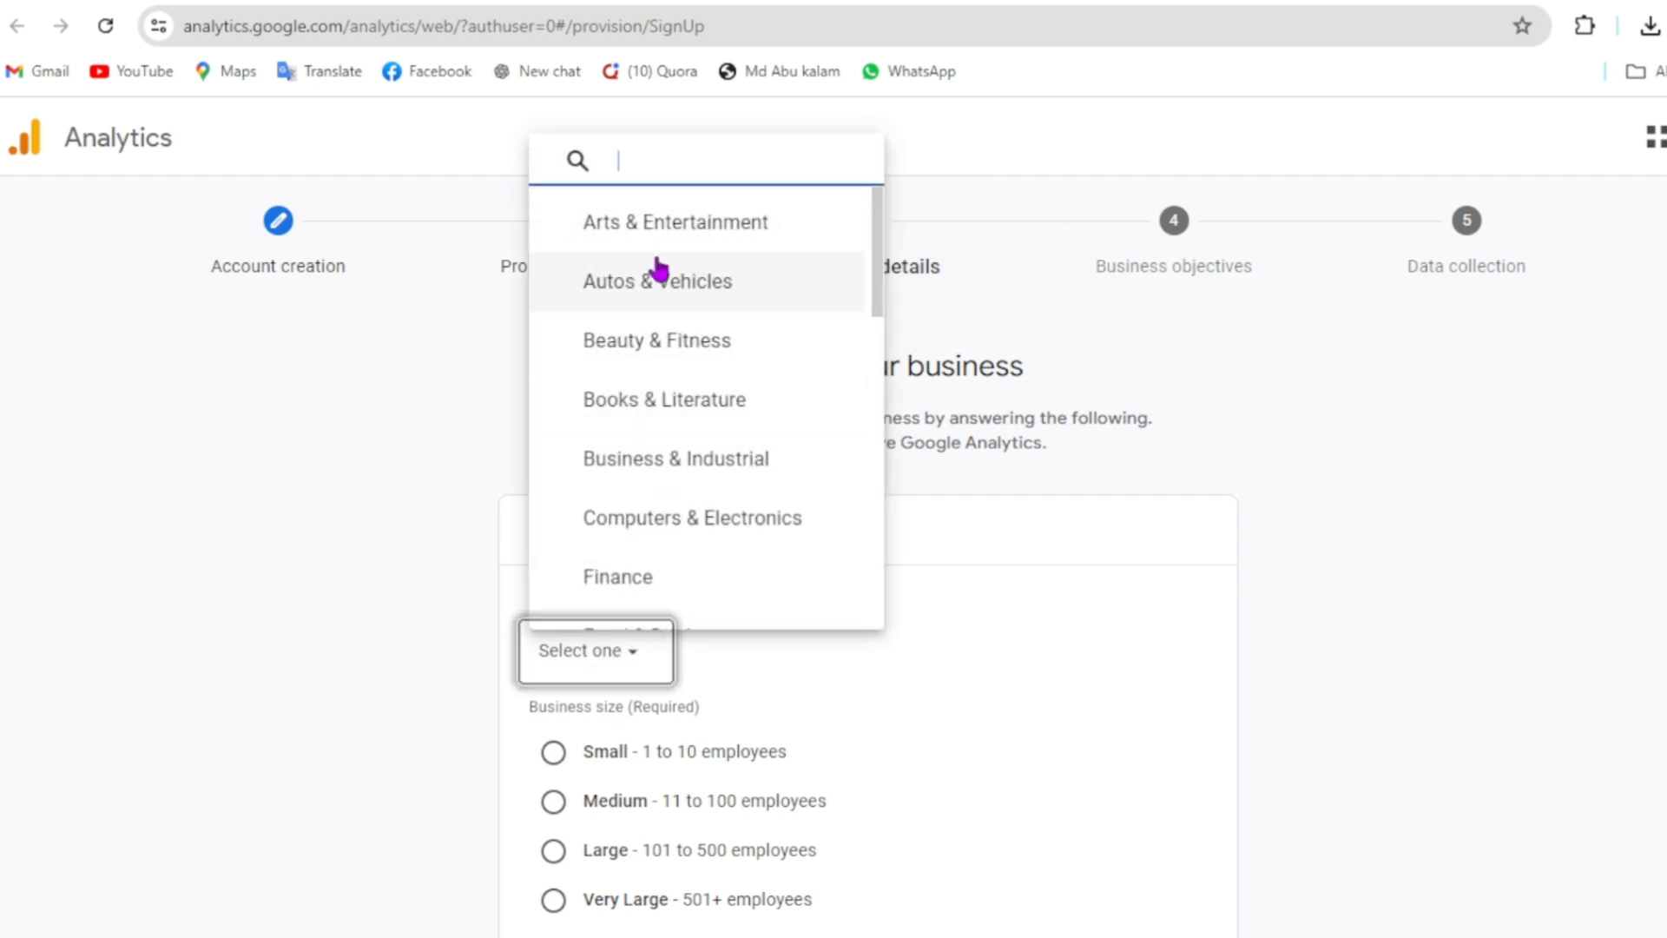
left_click(662, 589)
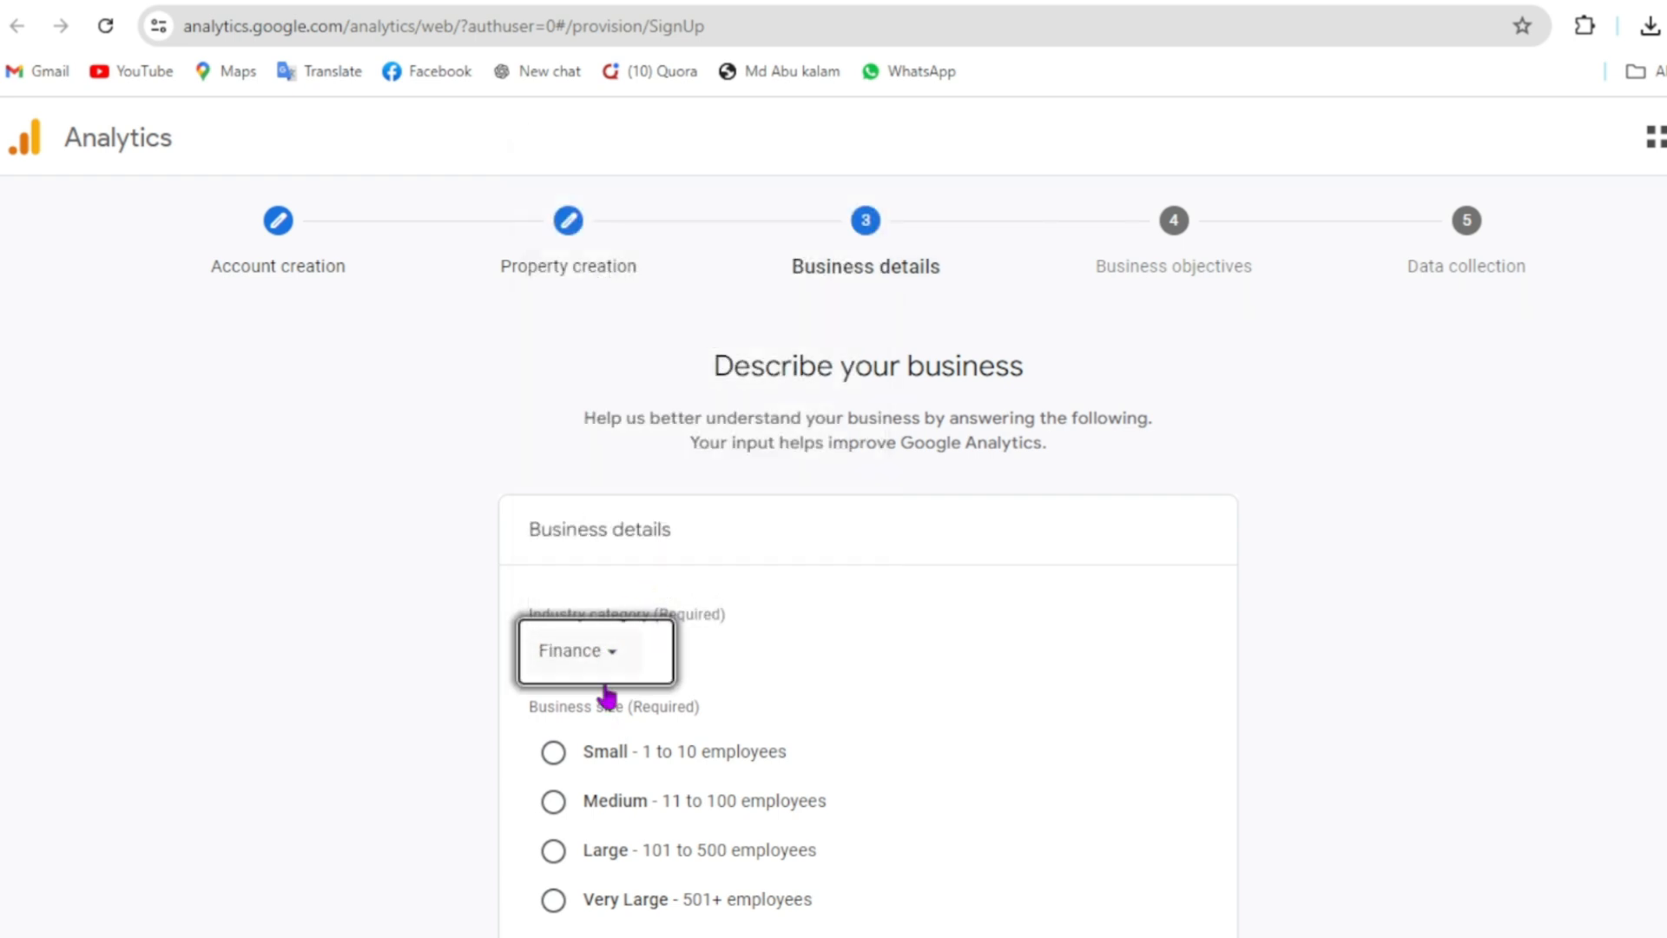
left_click(553, 754)
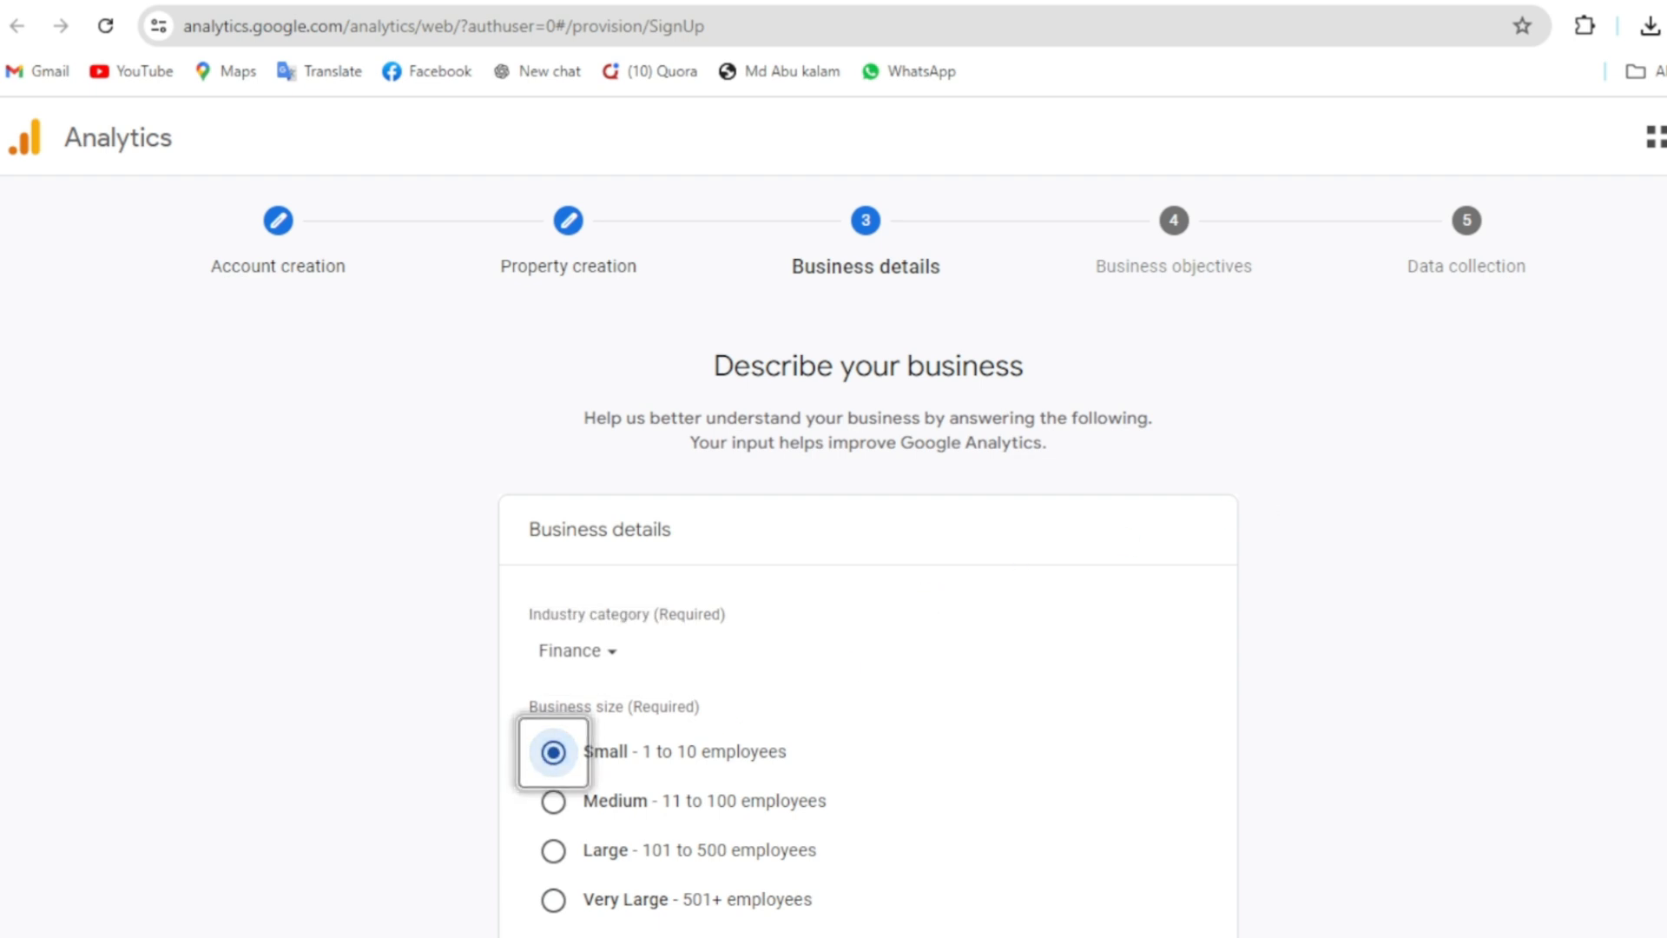
scroll(1267, 503, "down", 2)
left_click(697, 860)
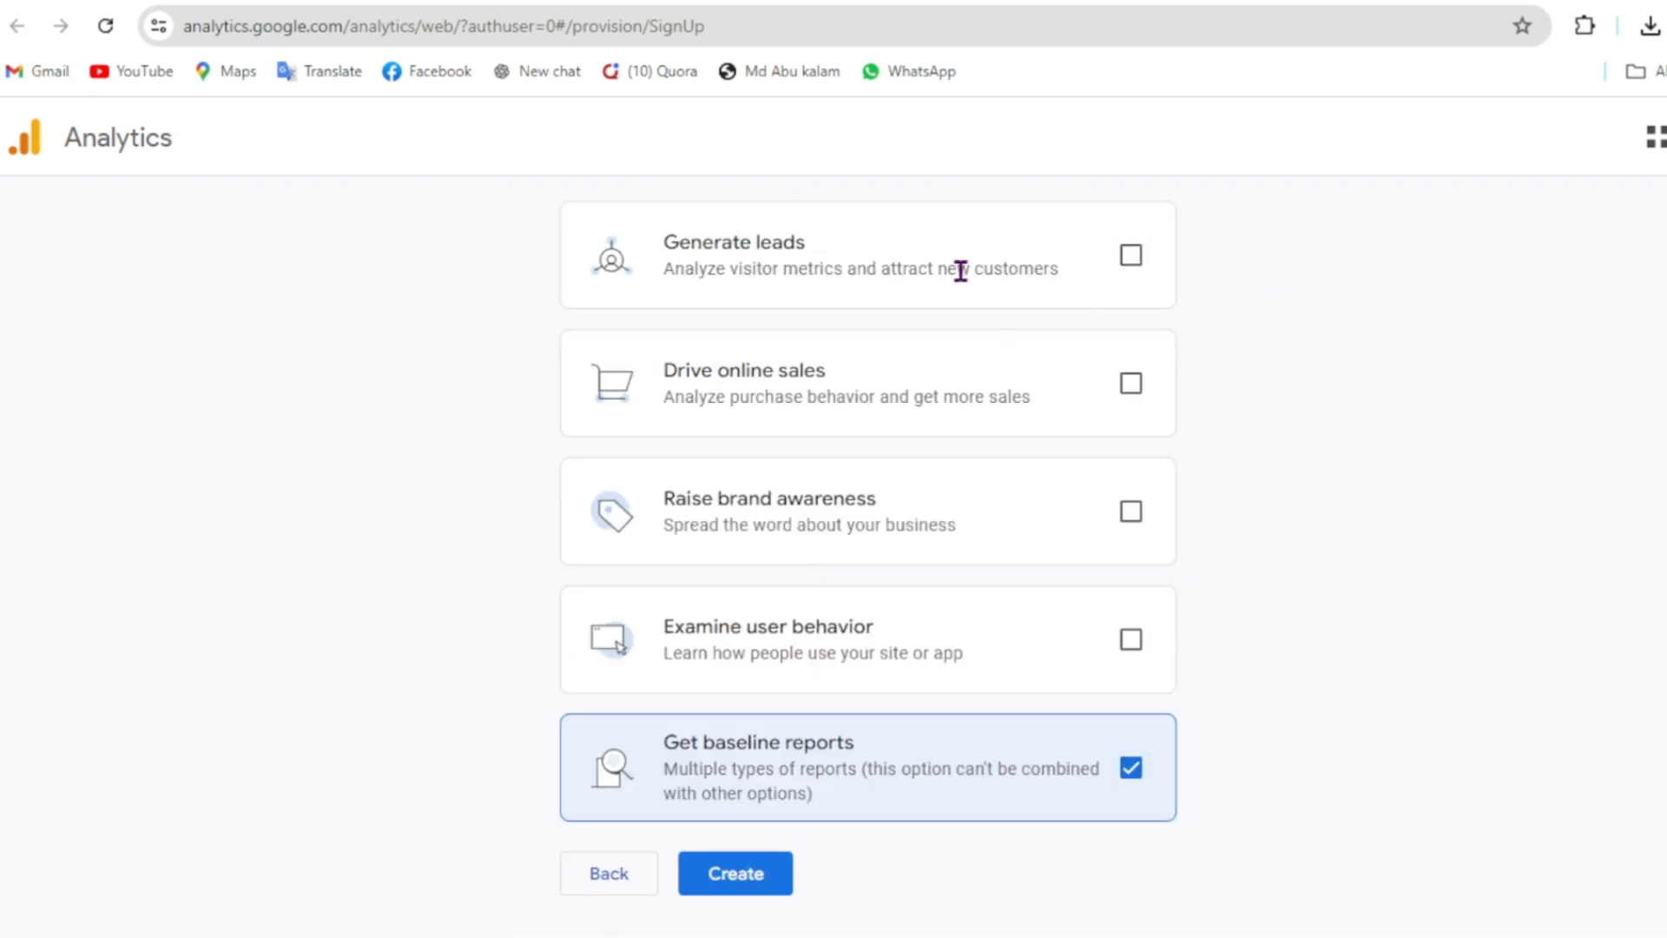
Choose the Generate leads objective, create the account, and accept the Terms of Service including the Data Processing Terms
left_click(1128, 254)
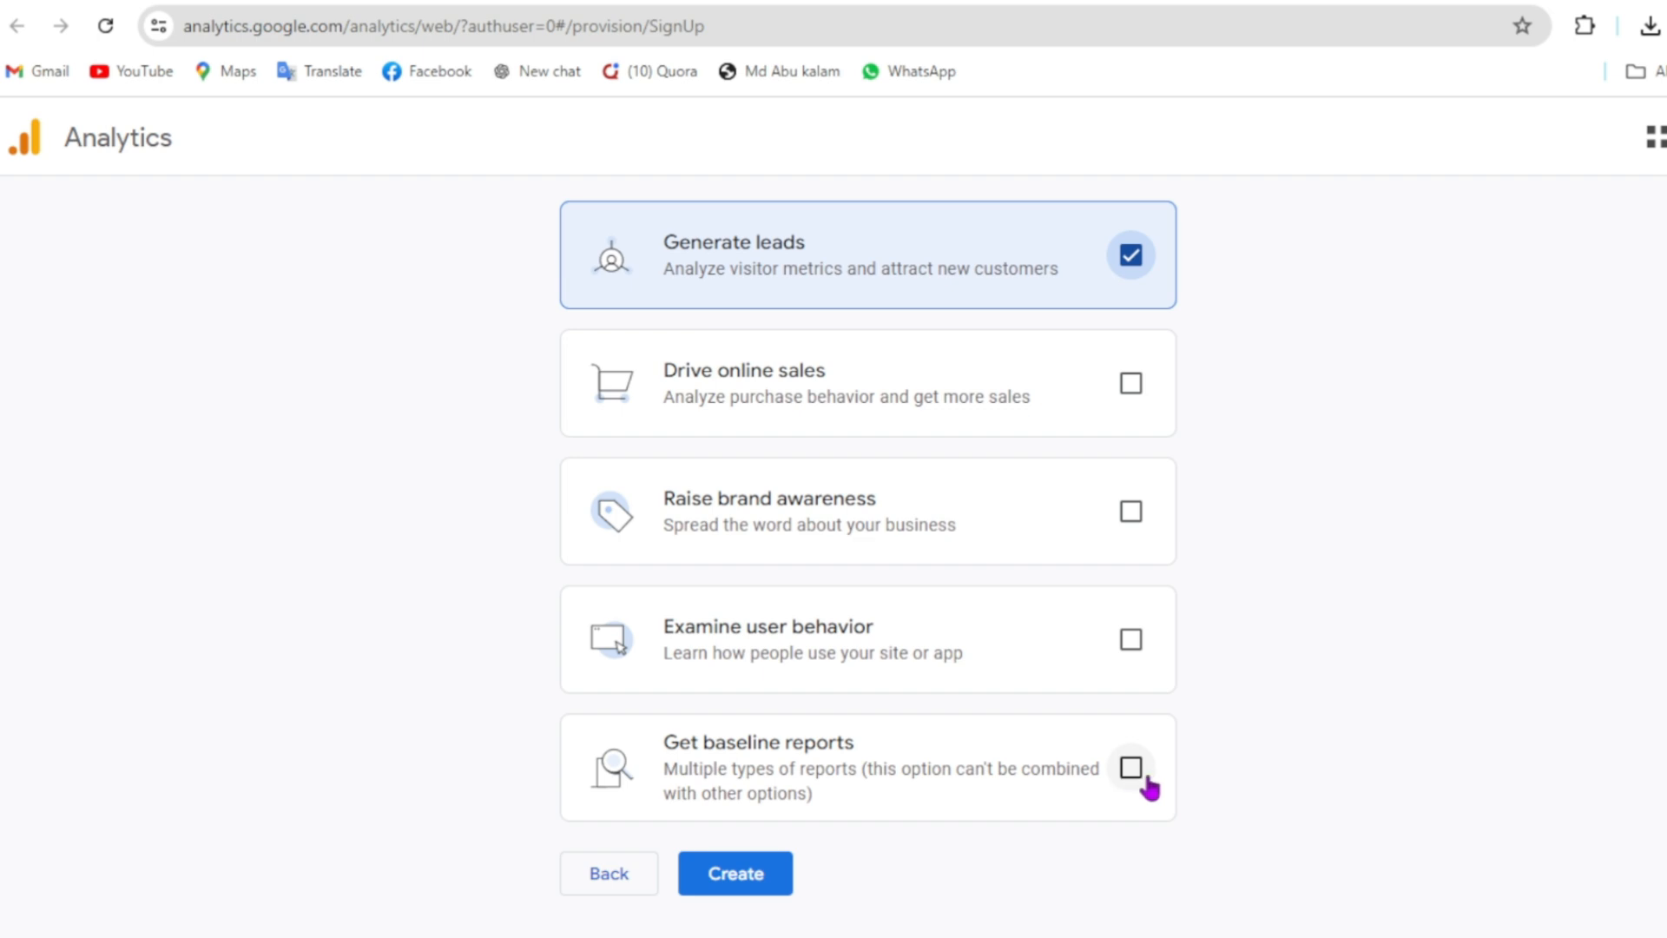
left_click(745, 872)
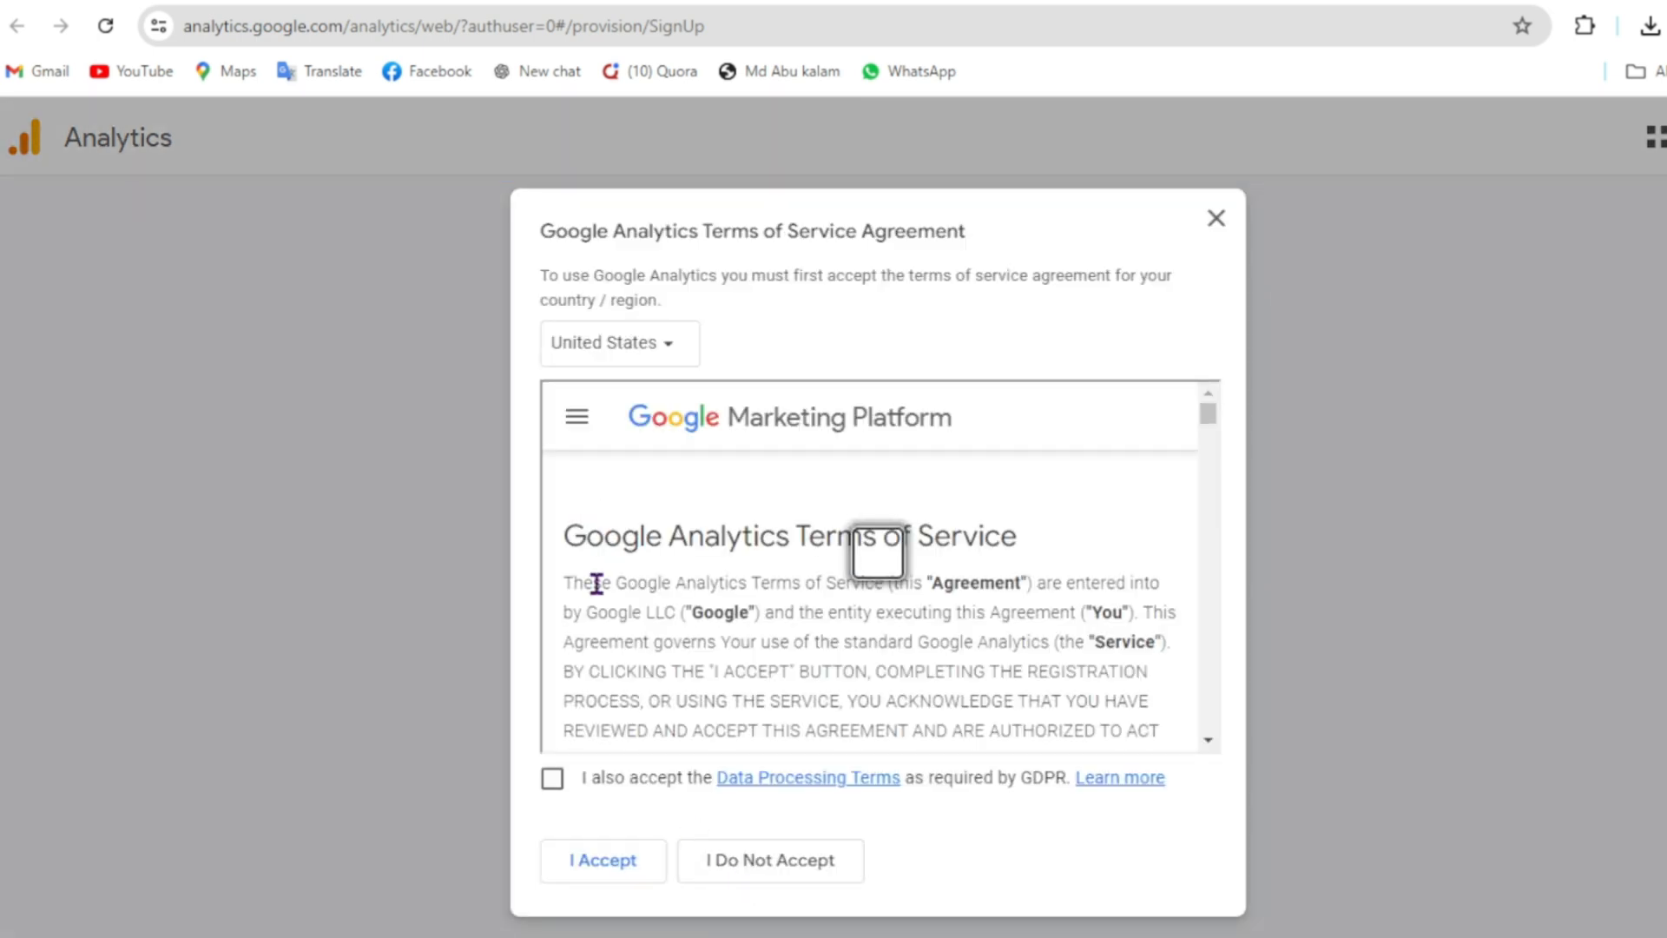
left_click(552, 779)
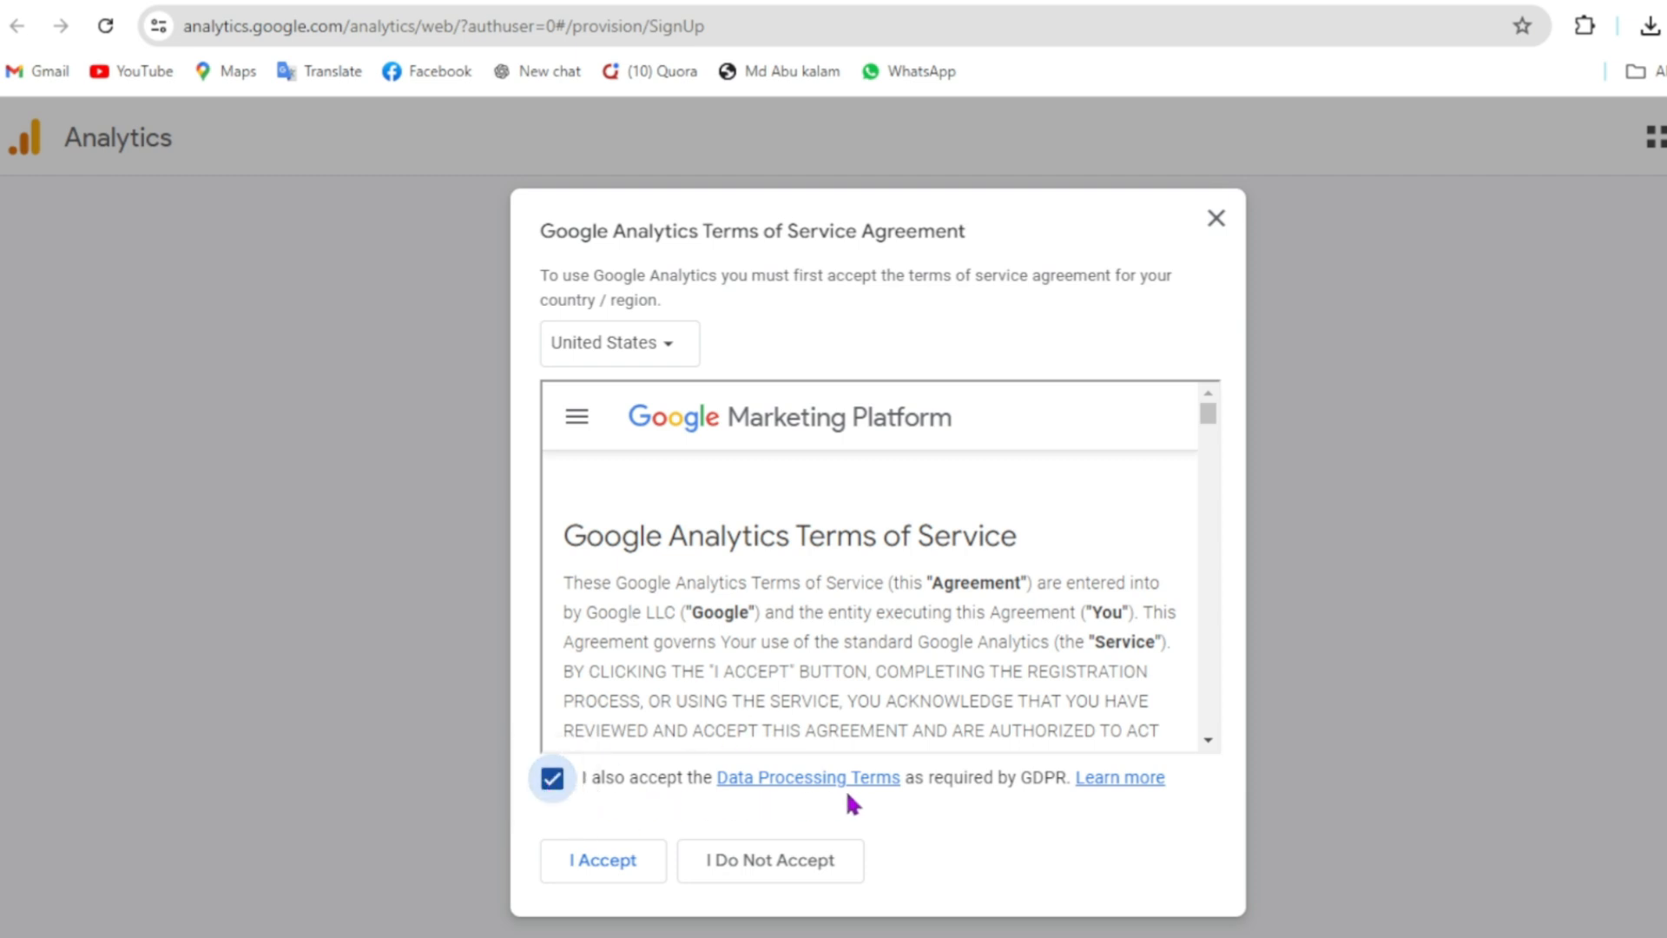
scroll(779, 635, "down", 5)
scroll(779, 634, "down", 20)
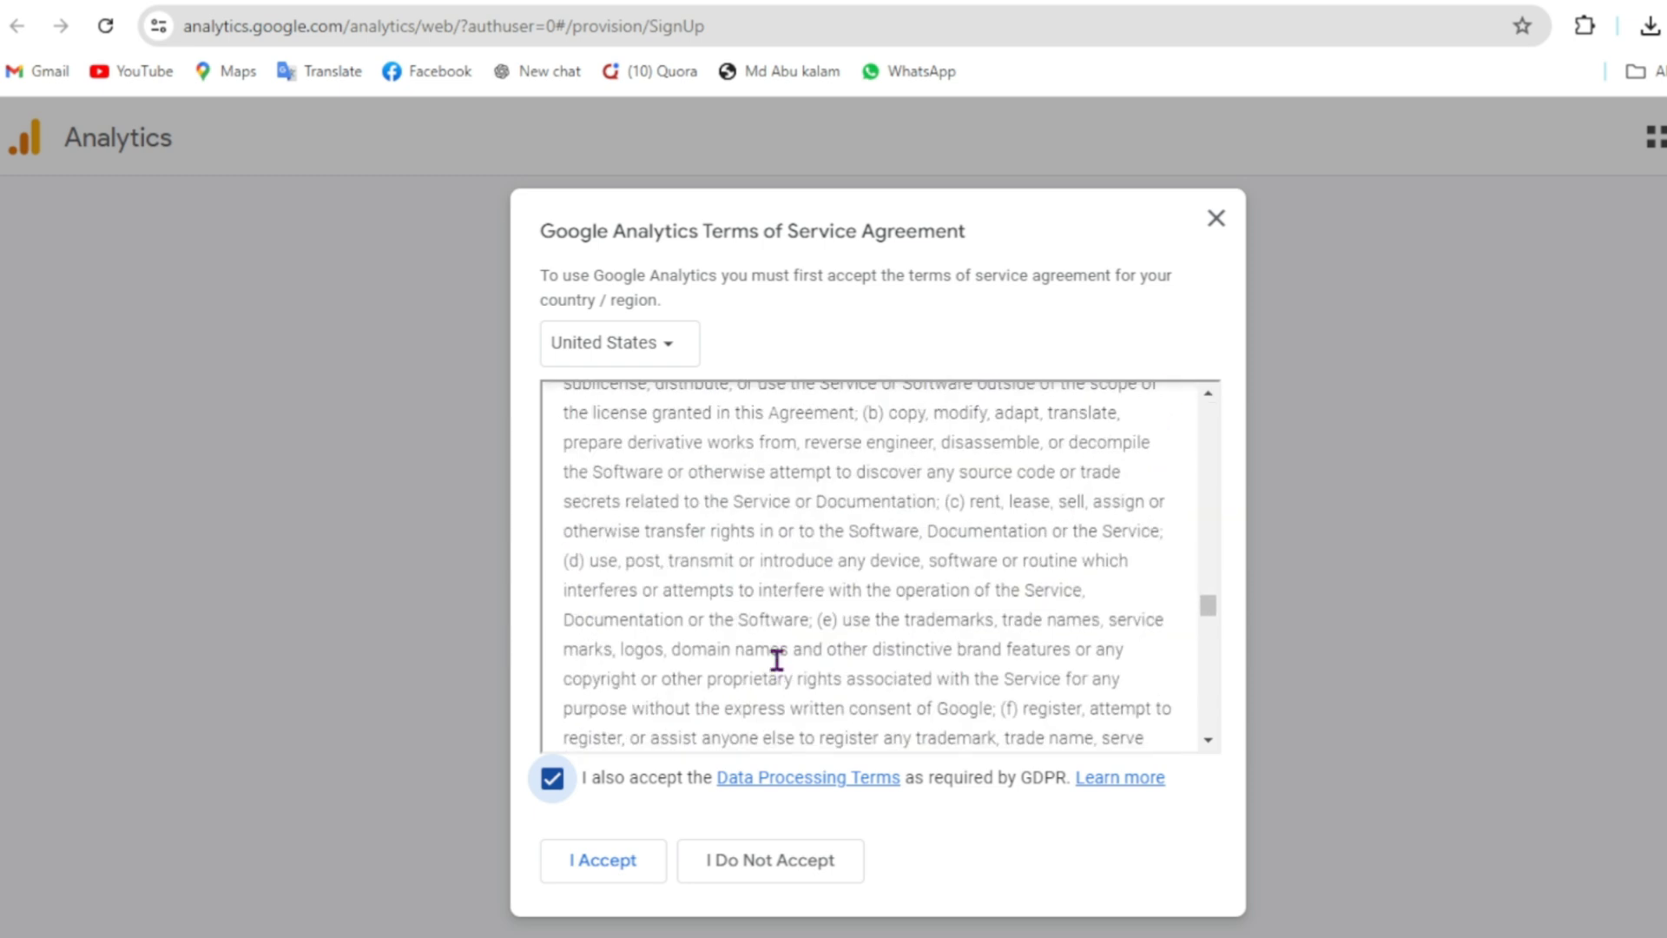
left_click(631, 862)
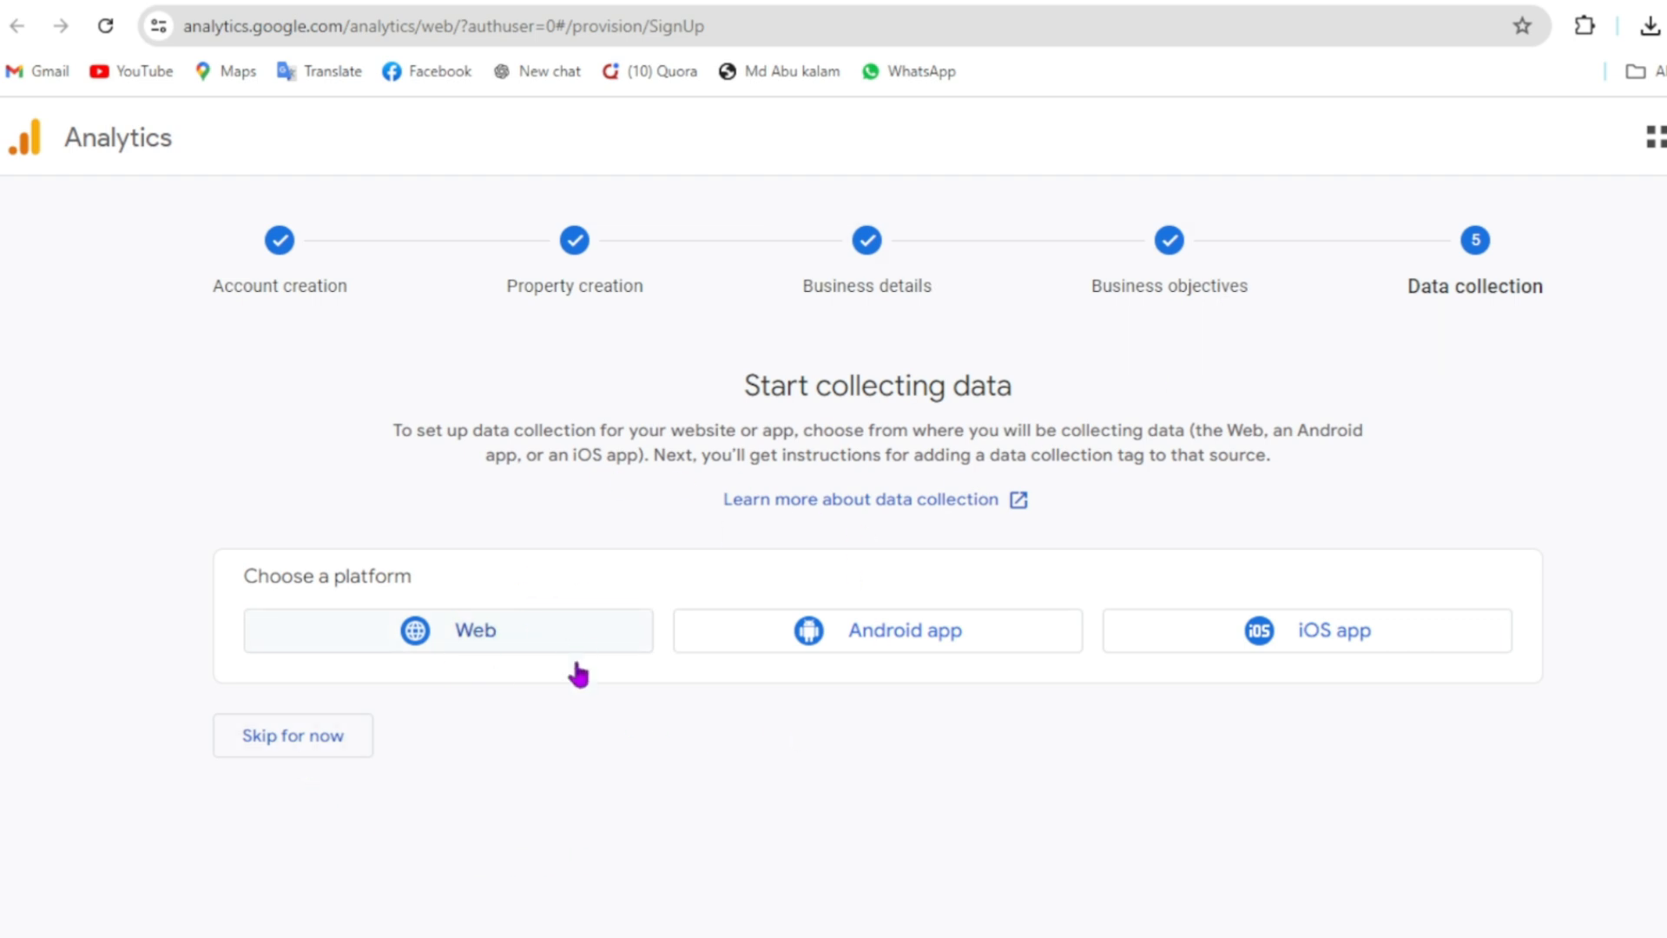
left_click(443, 647)
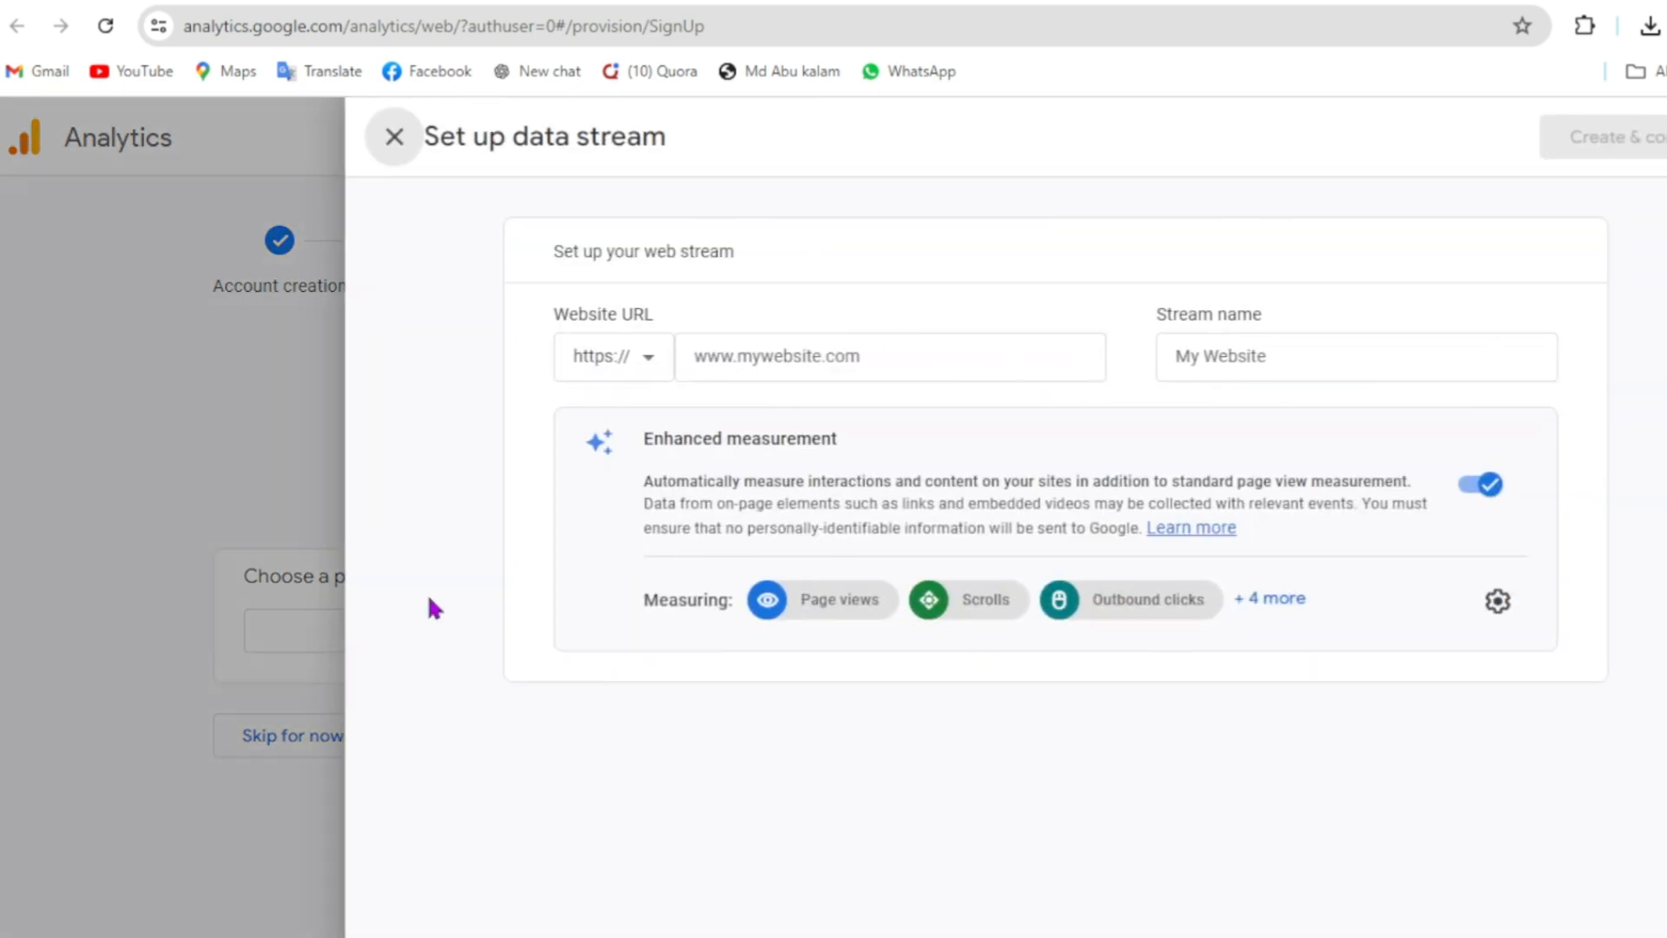
left_click(814, 360)
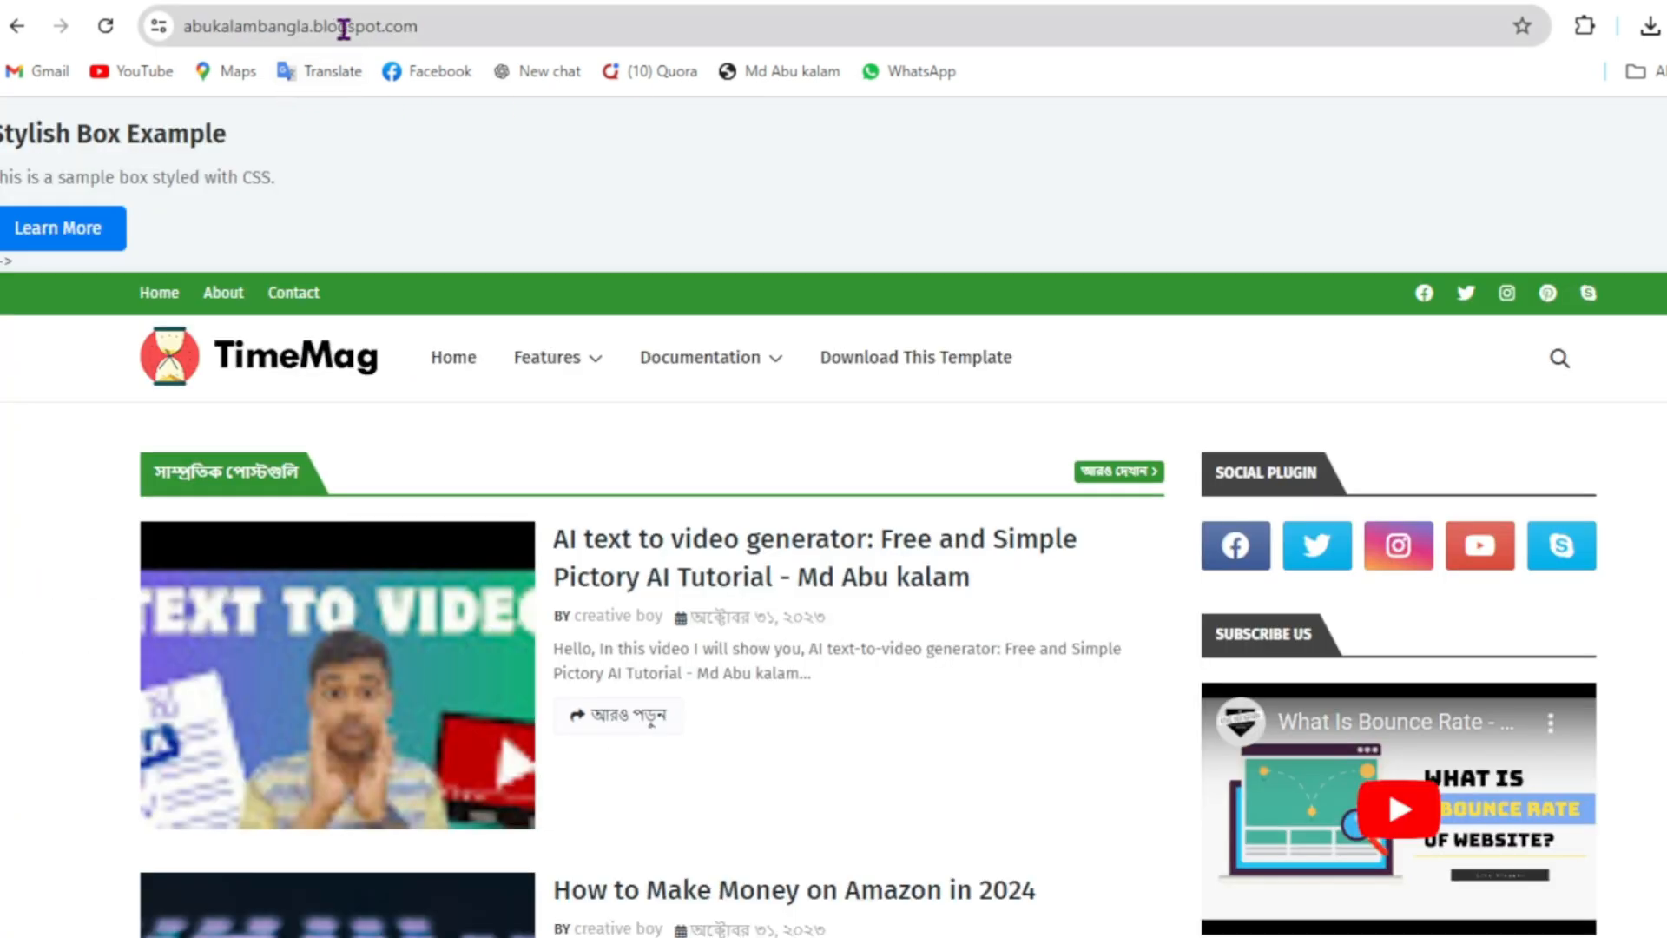
right_click(343, 28)
left_click(402, 257)
left_click(963, 0)
right_click(772, 352)
left_click(811, 591)
left_click_drag(760, 358, 682, 364)
left_click(761, 359)
key("BackSpace")
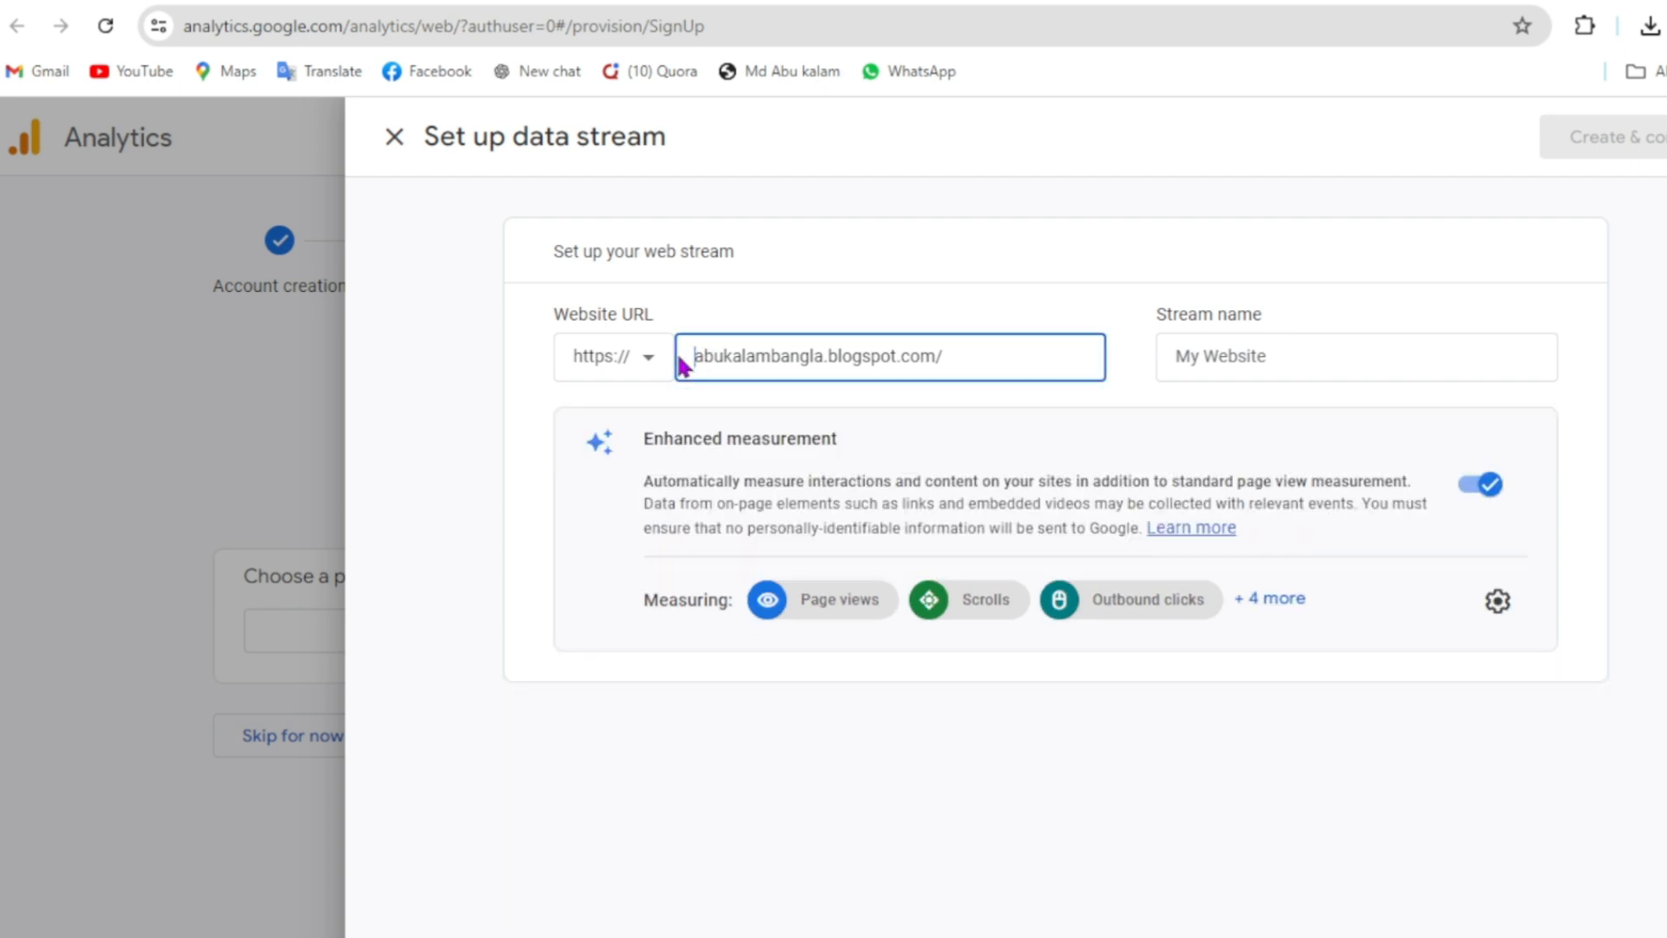
Copy the subdomain part of the website URL into the stream name and create the web stream
left_click(1214, 361)
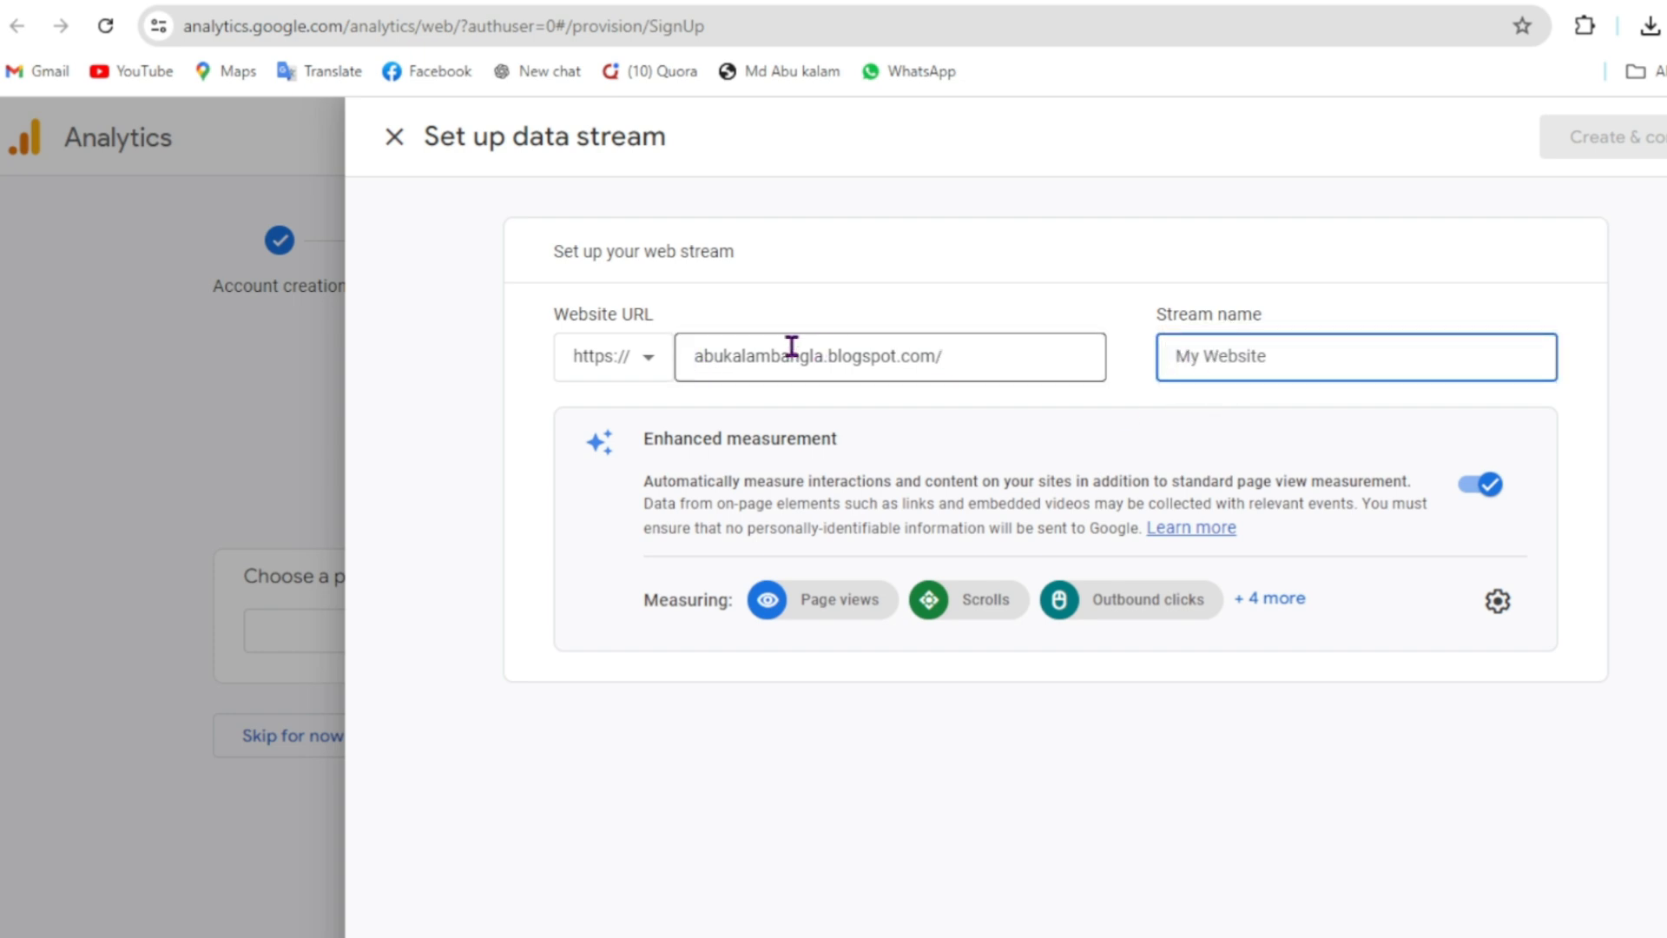
left_click_drag(822, 357, 695, 357)
right_click(716, 354)
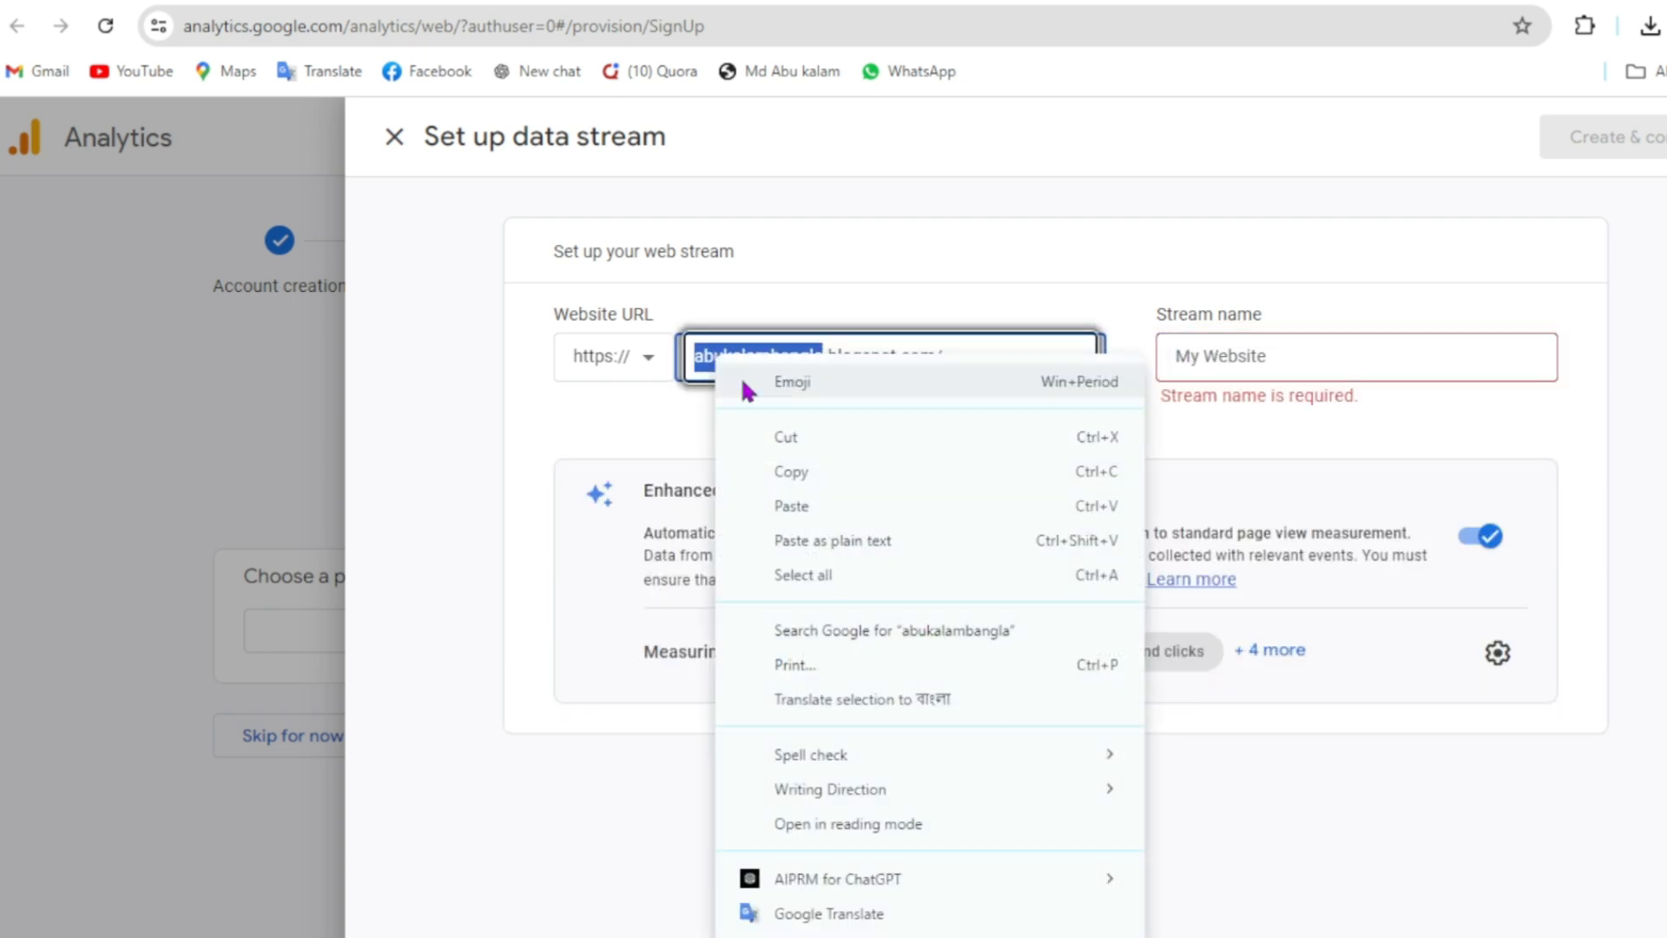
left_click(788, 472)
right_click(1218, 360)
left_click(1254, 606)
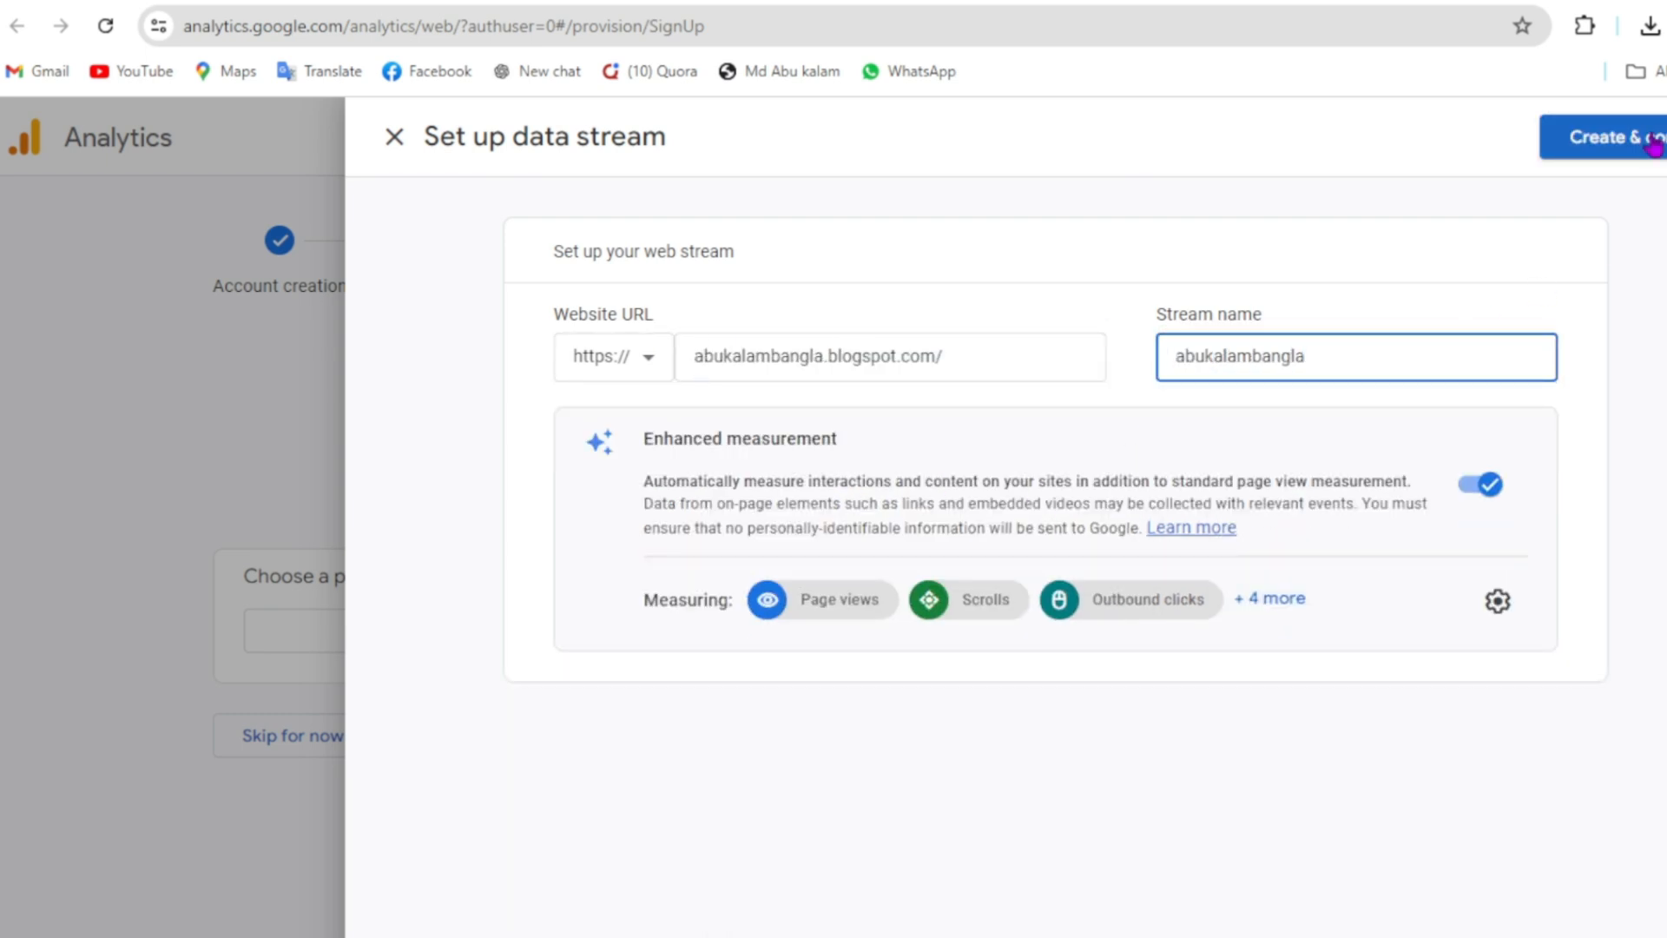
left_click(1629, 153)
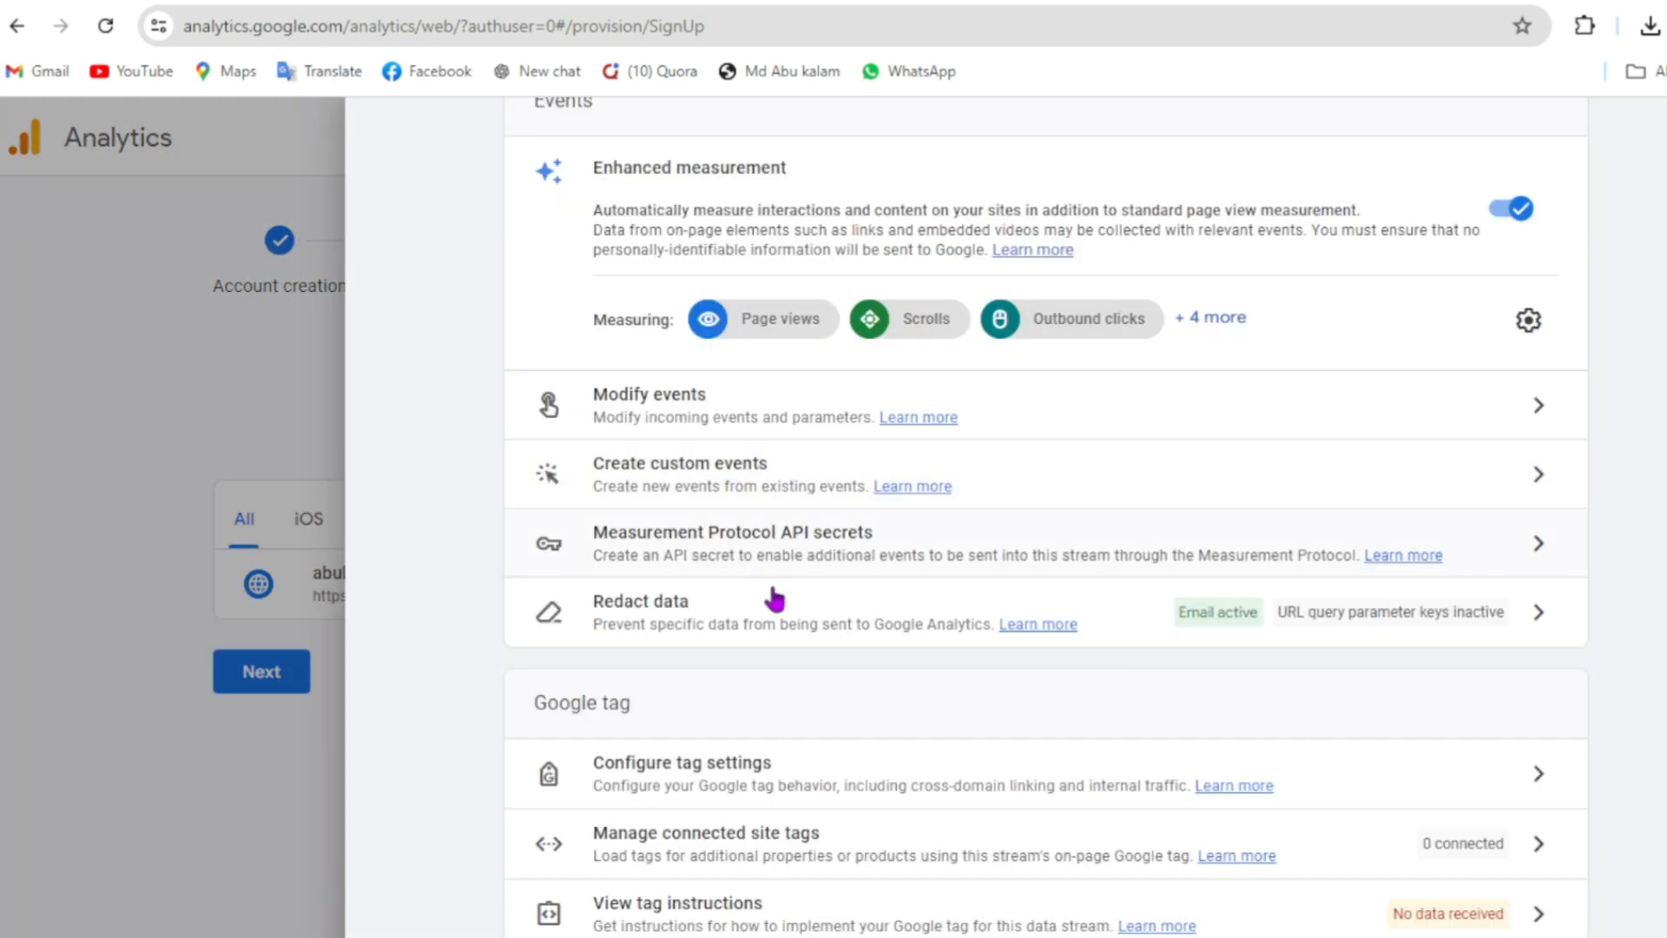
Open the new stream's tag instructions for manual installation and copy the Google tag code
left_click(321, 591)
left_click(739, 785)
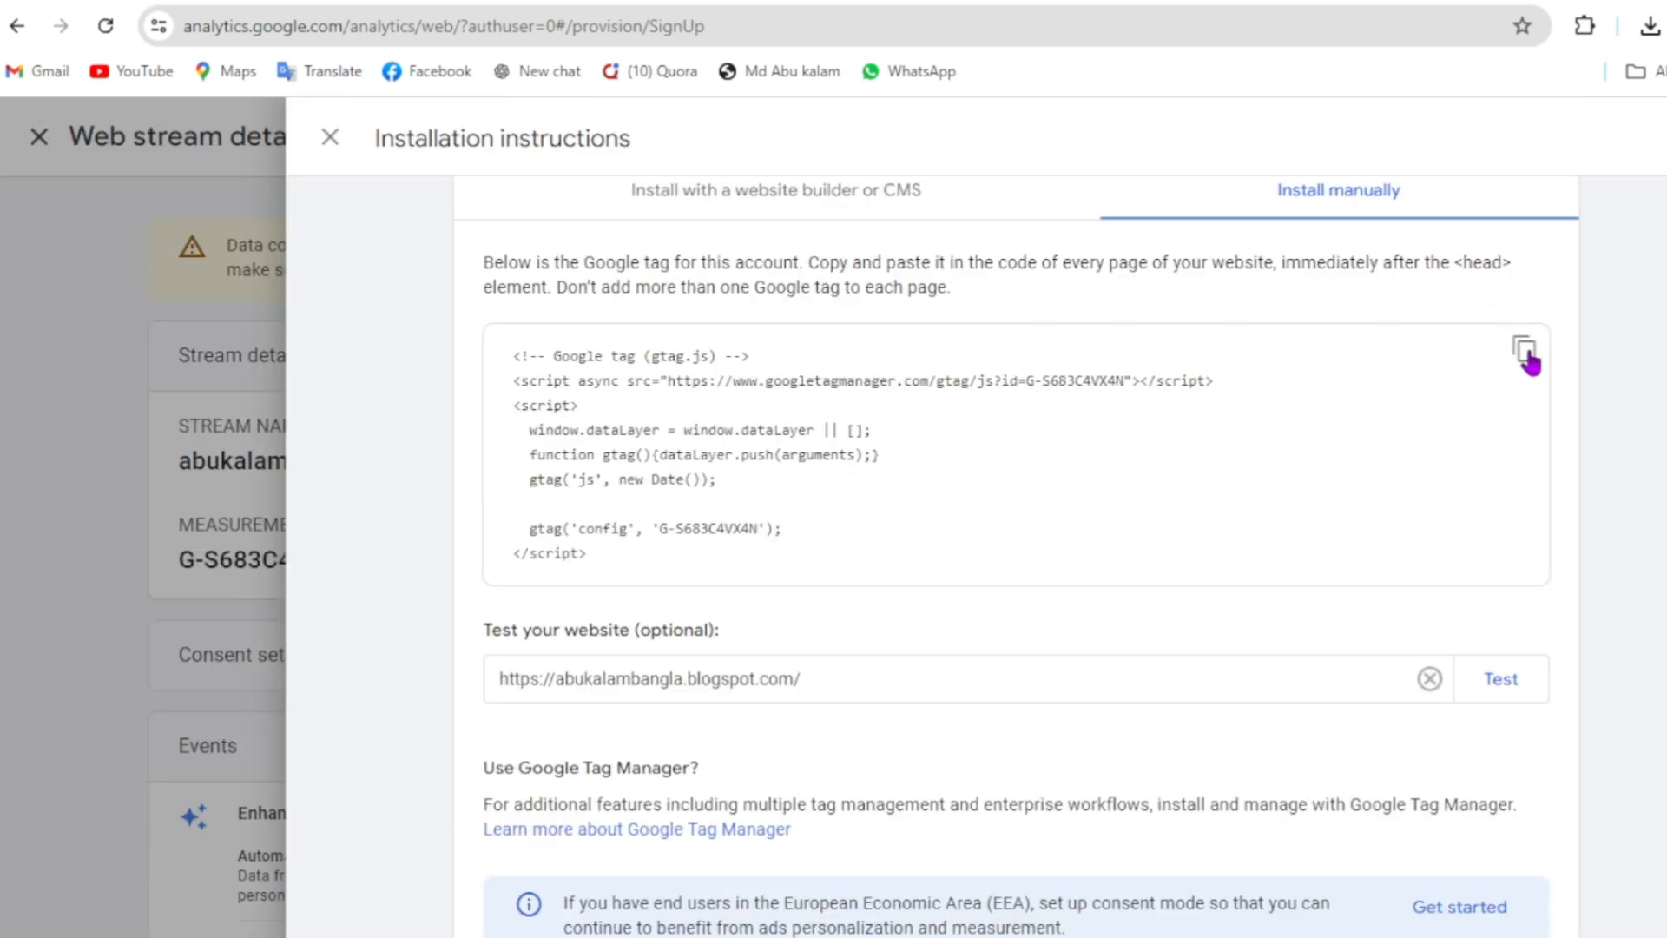
left_click(1526, 352)
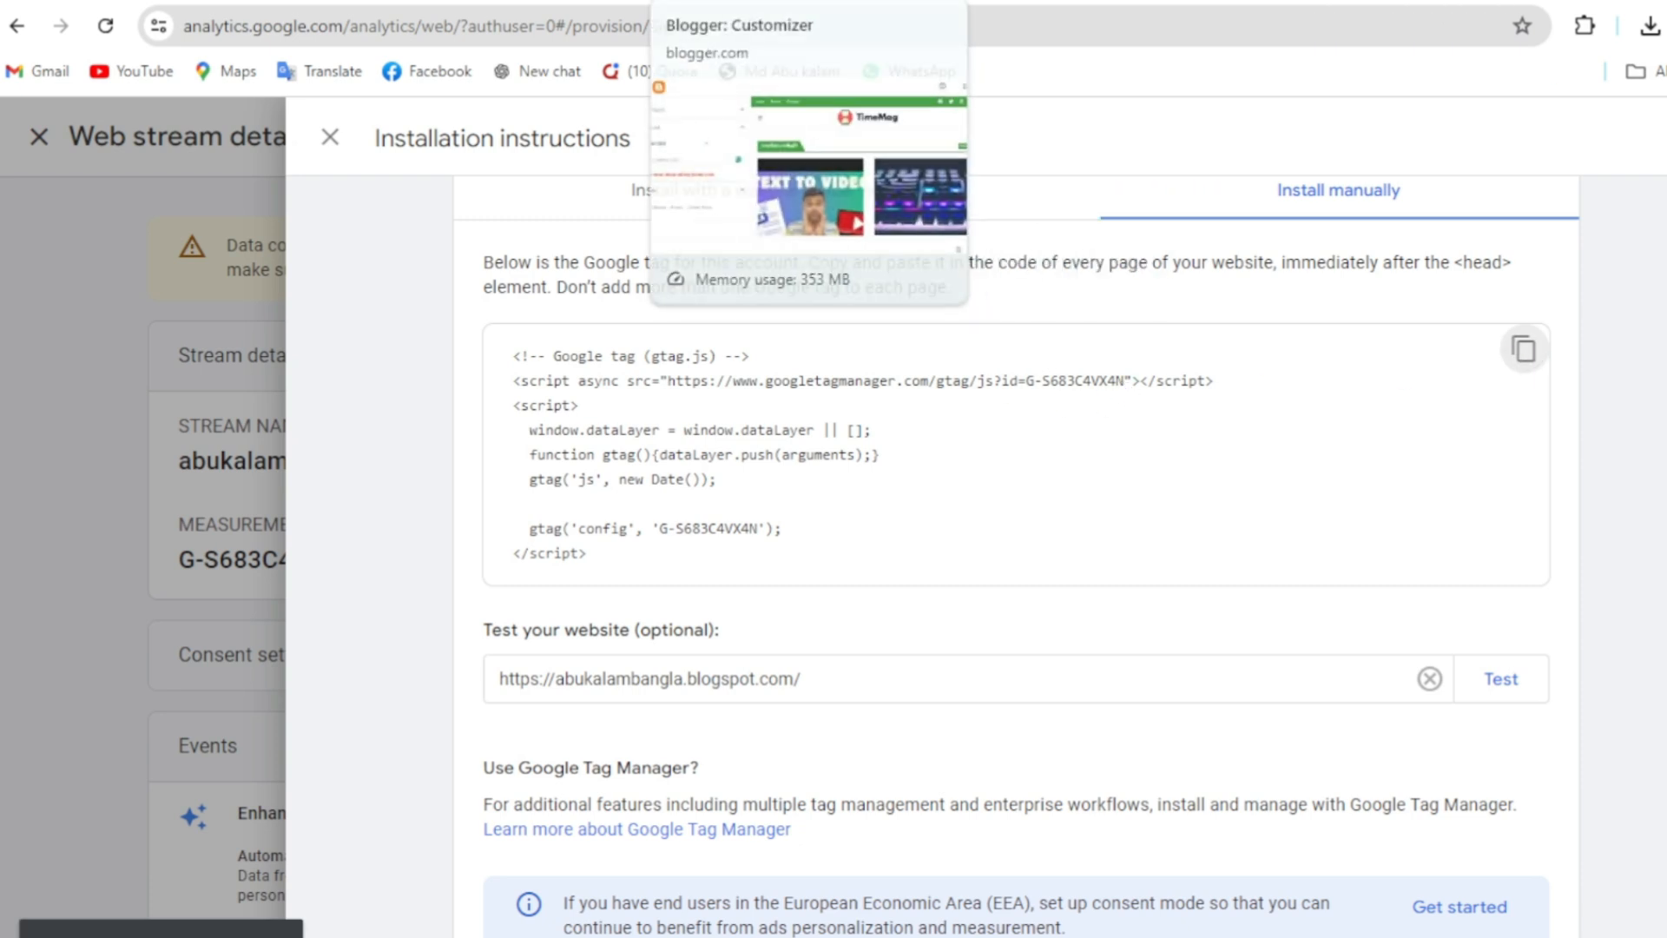
Switch to Blogger, leave the theme customizer, and open the blog theme's HTML for editing
left_click(746, 2)
left_click(48, 144)
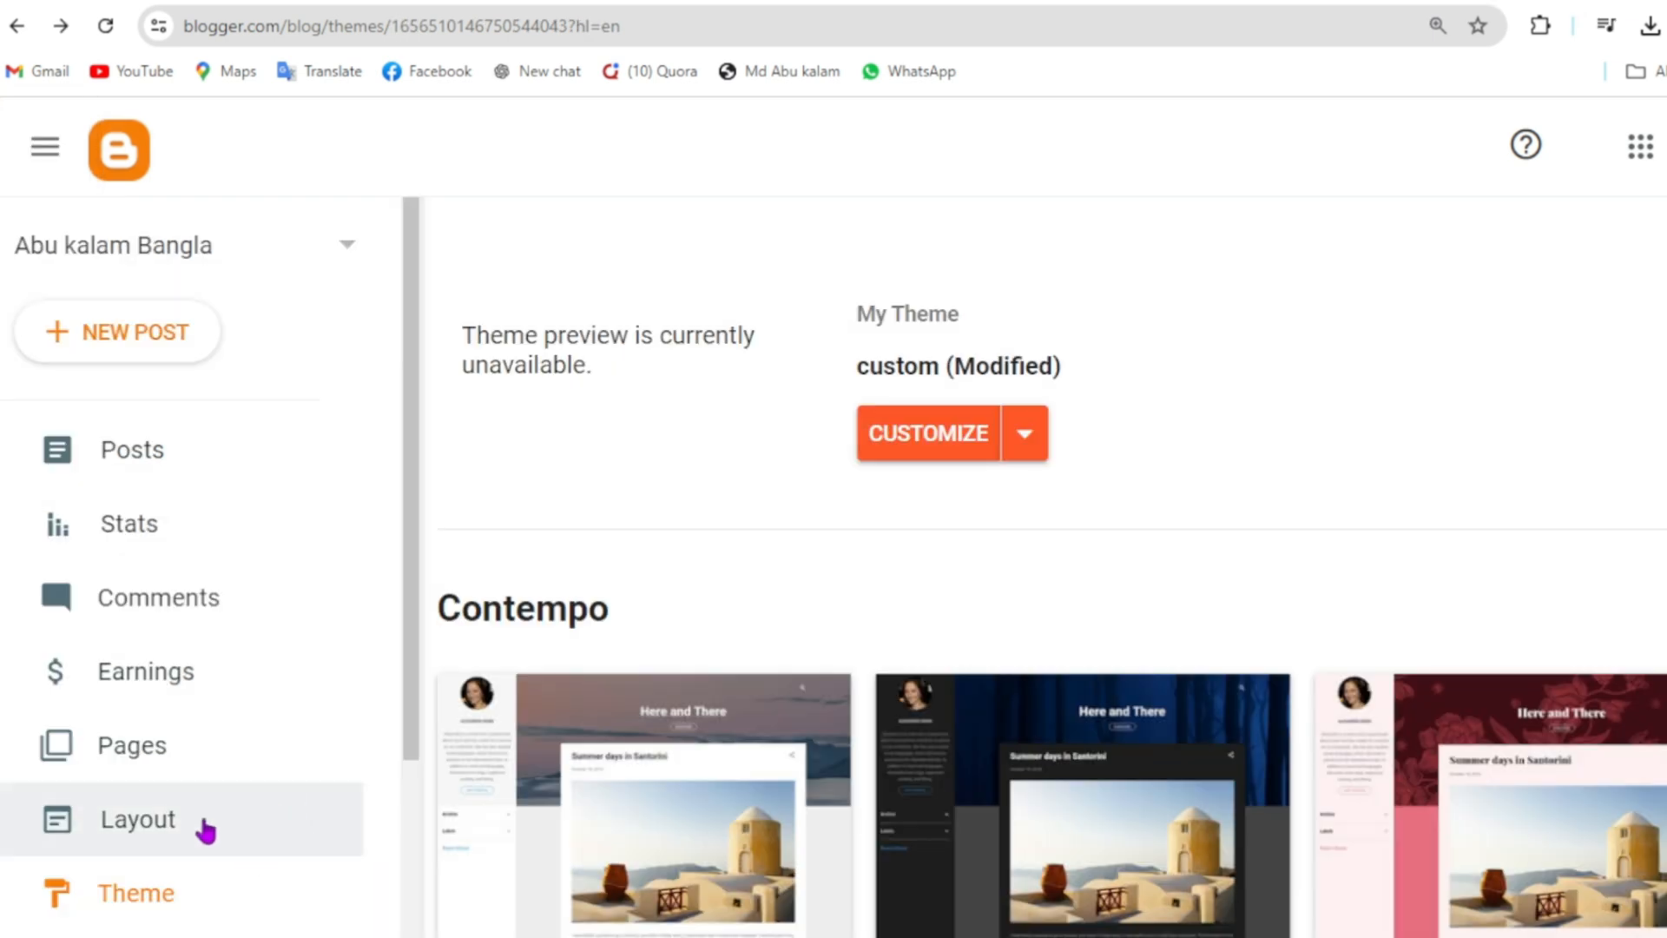
left_click(204, 890)
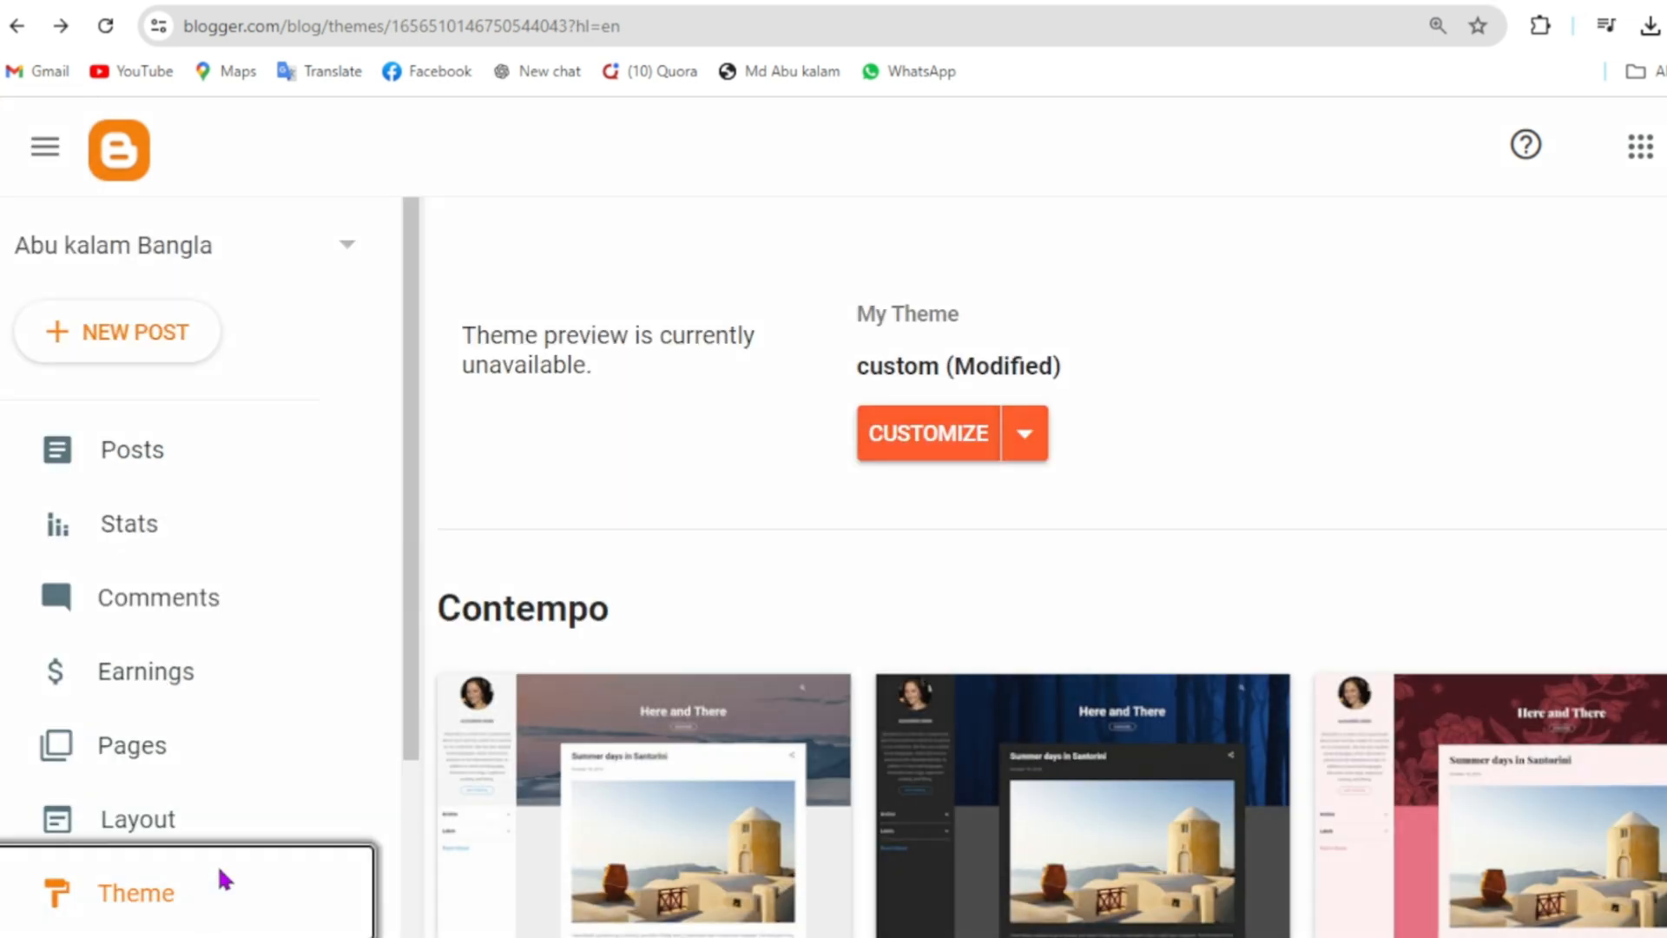
left_click(1025, 434)
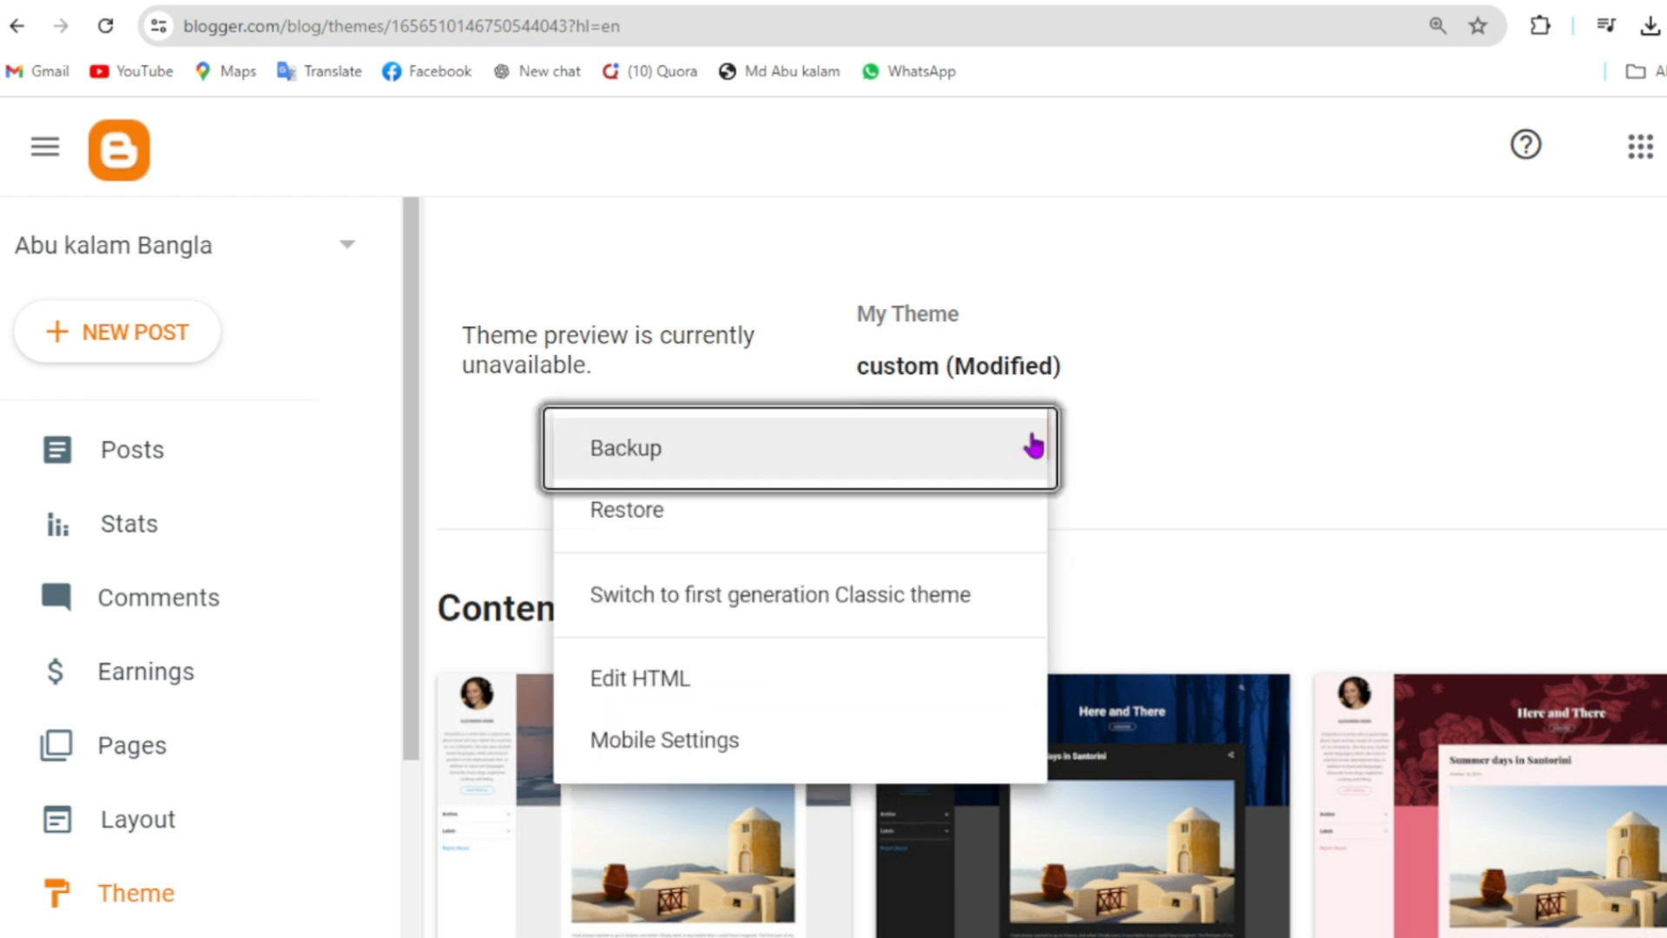
left_click(678, 689)
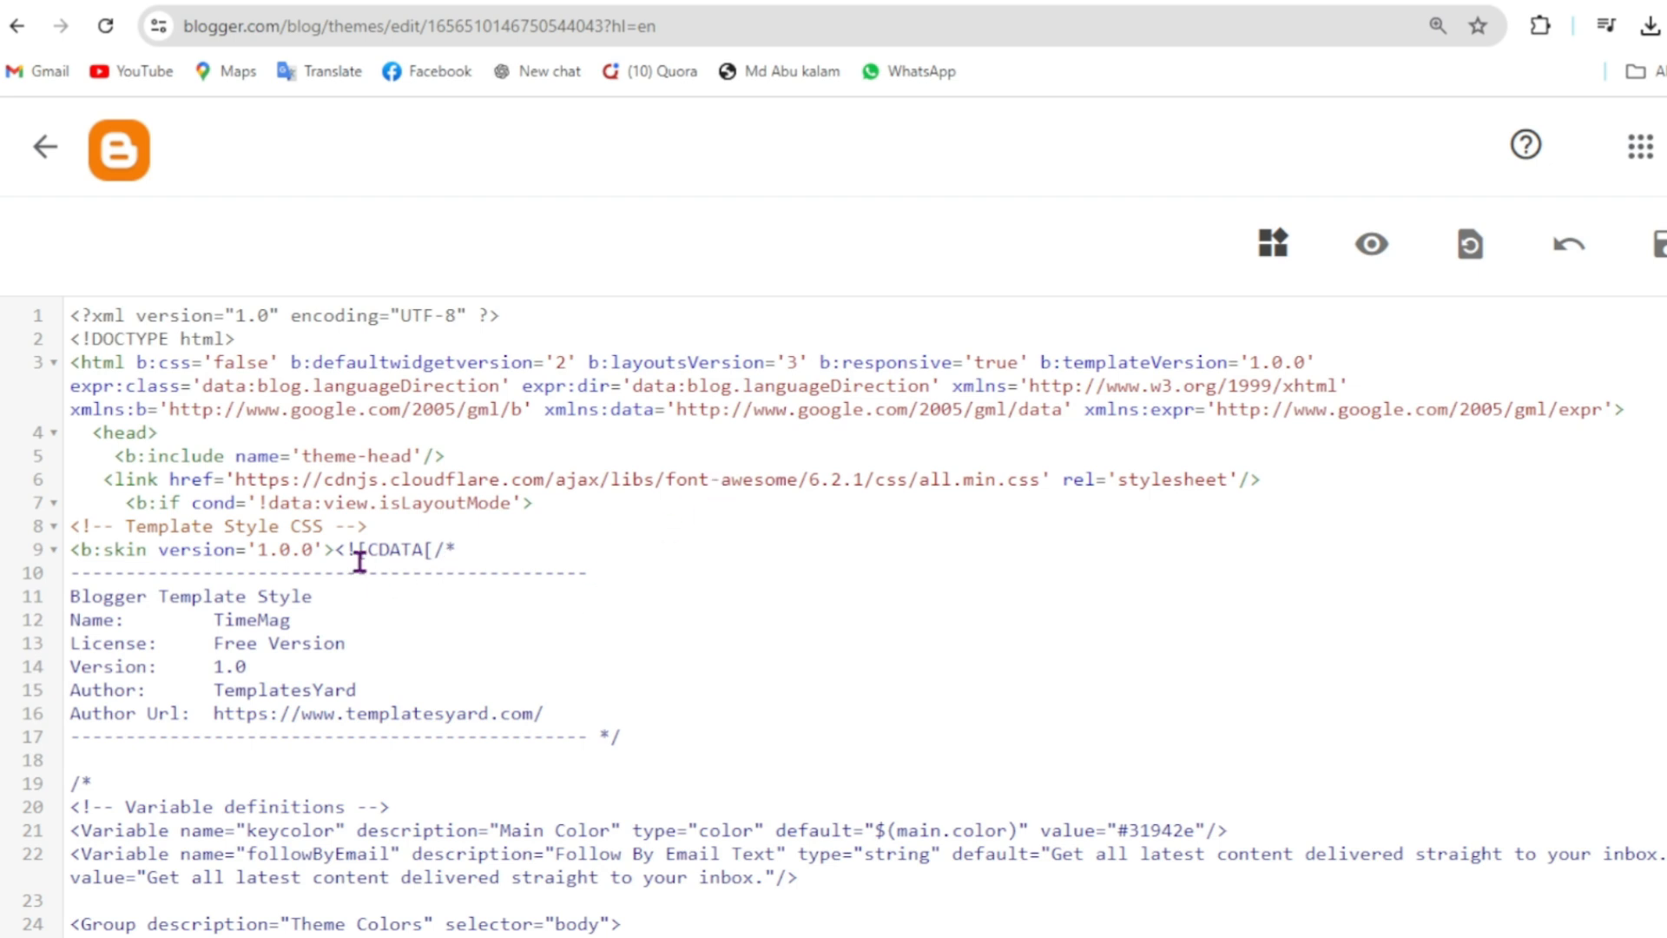
Insert blank lines right after the opening <head> tag in the theme code and paste the Google tag script there
left_click(201, 436)
key("Return")
key("Return")
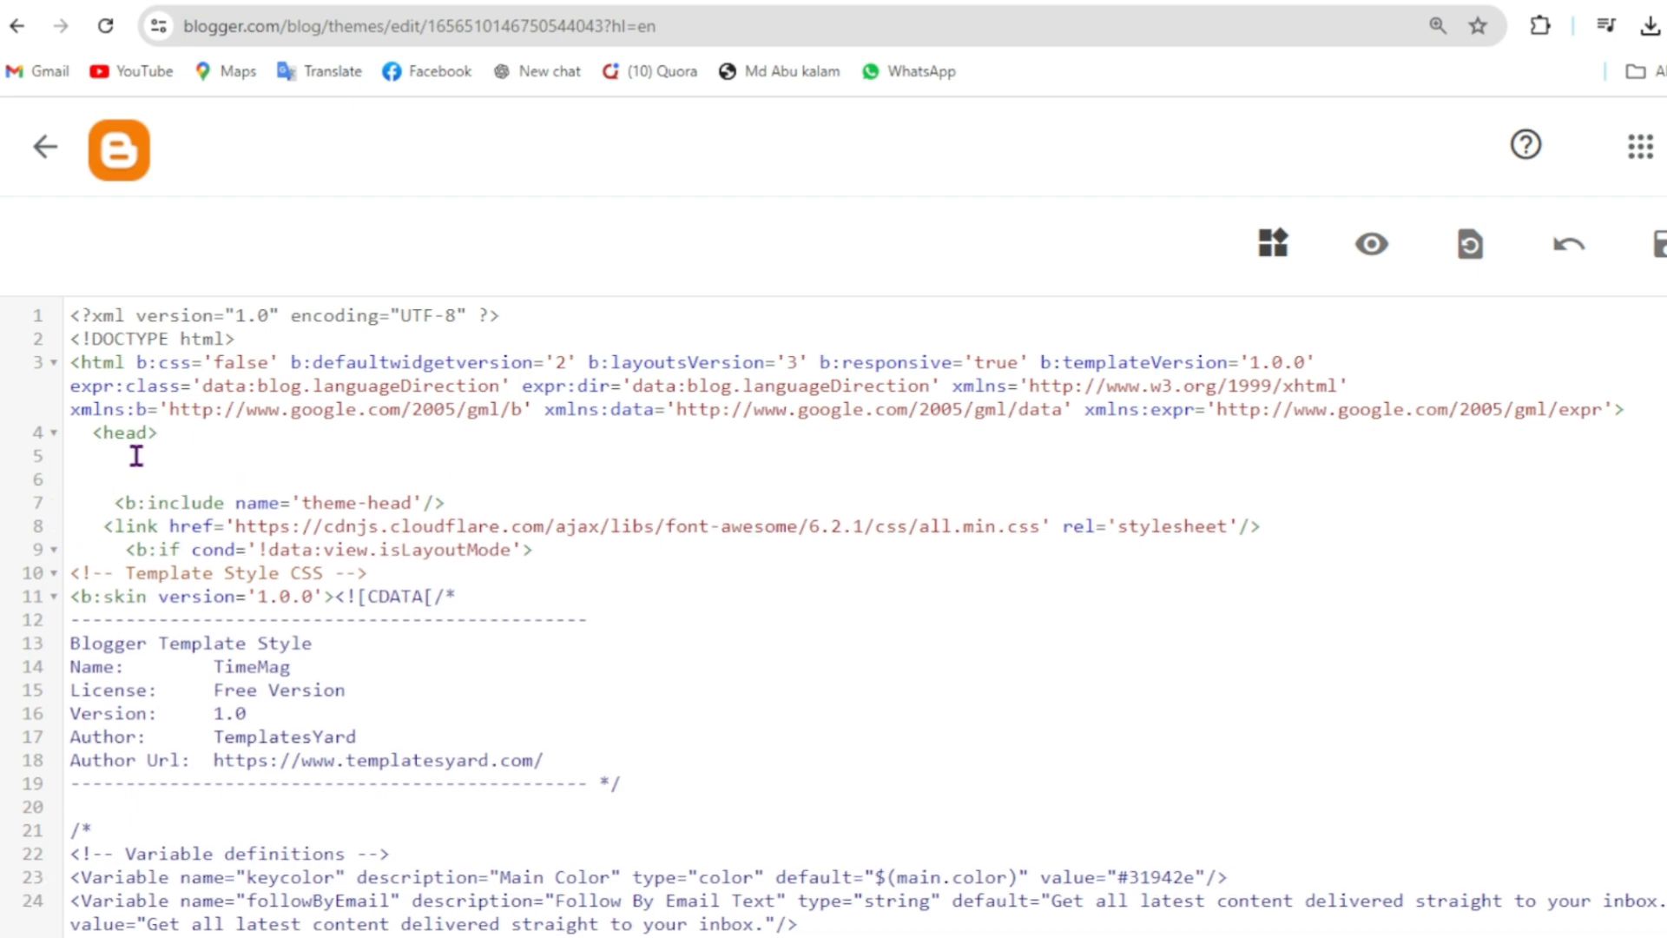
right_click(117, 451)
left_click(161, 726)
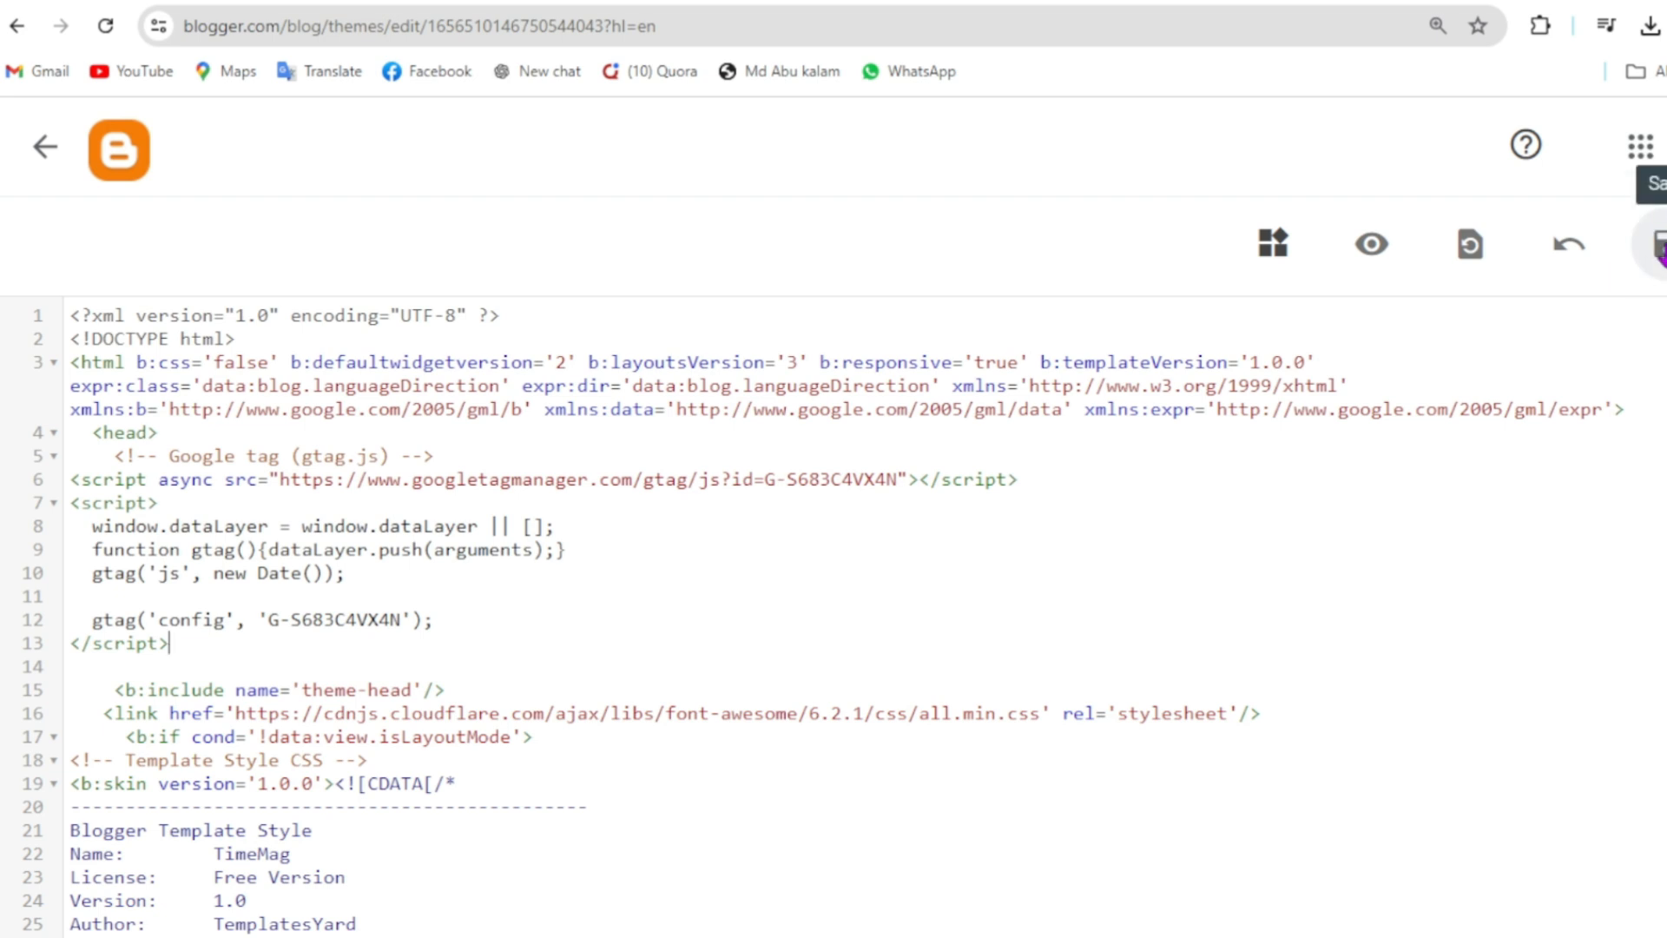
Save the edited theme HTML, switch back to Google Analytics and reload it after closing the tag installation instructions
left_click(1661, 249)
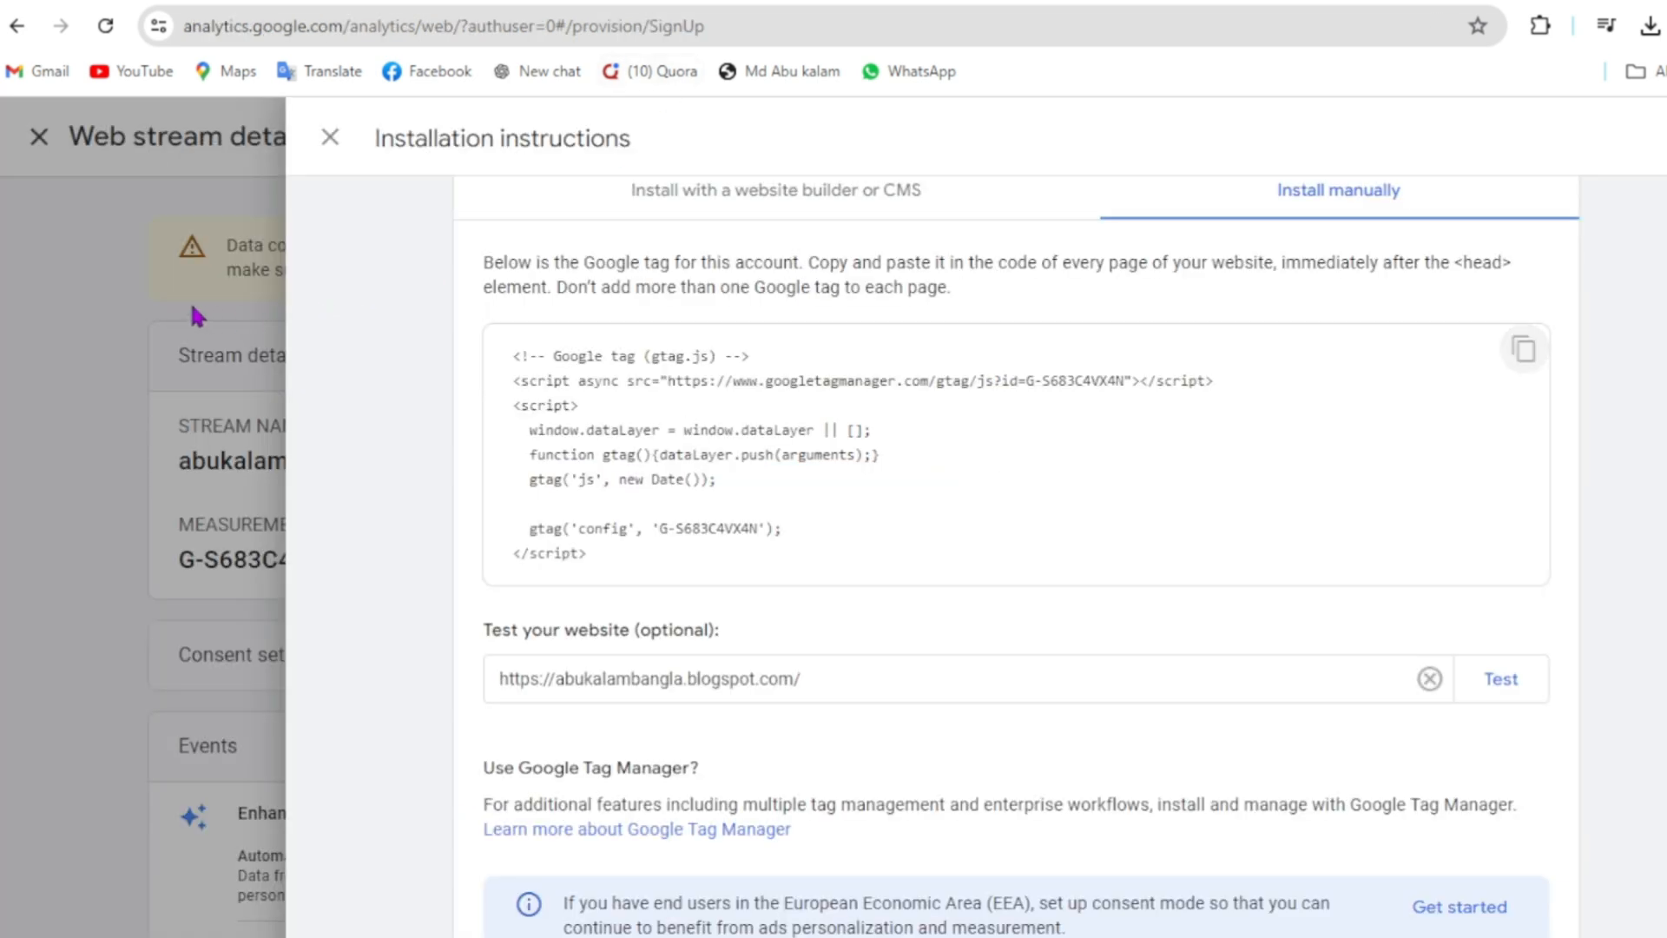
left_click(195, 314)
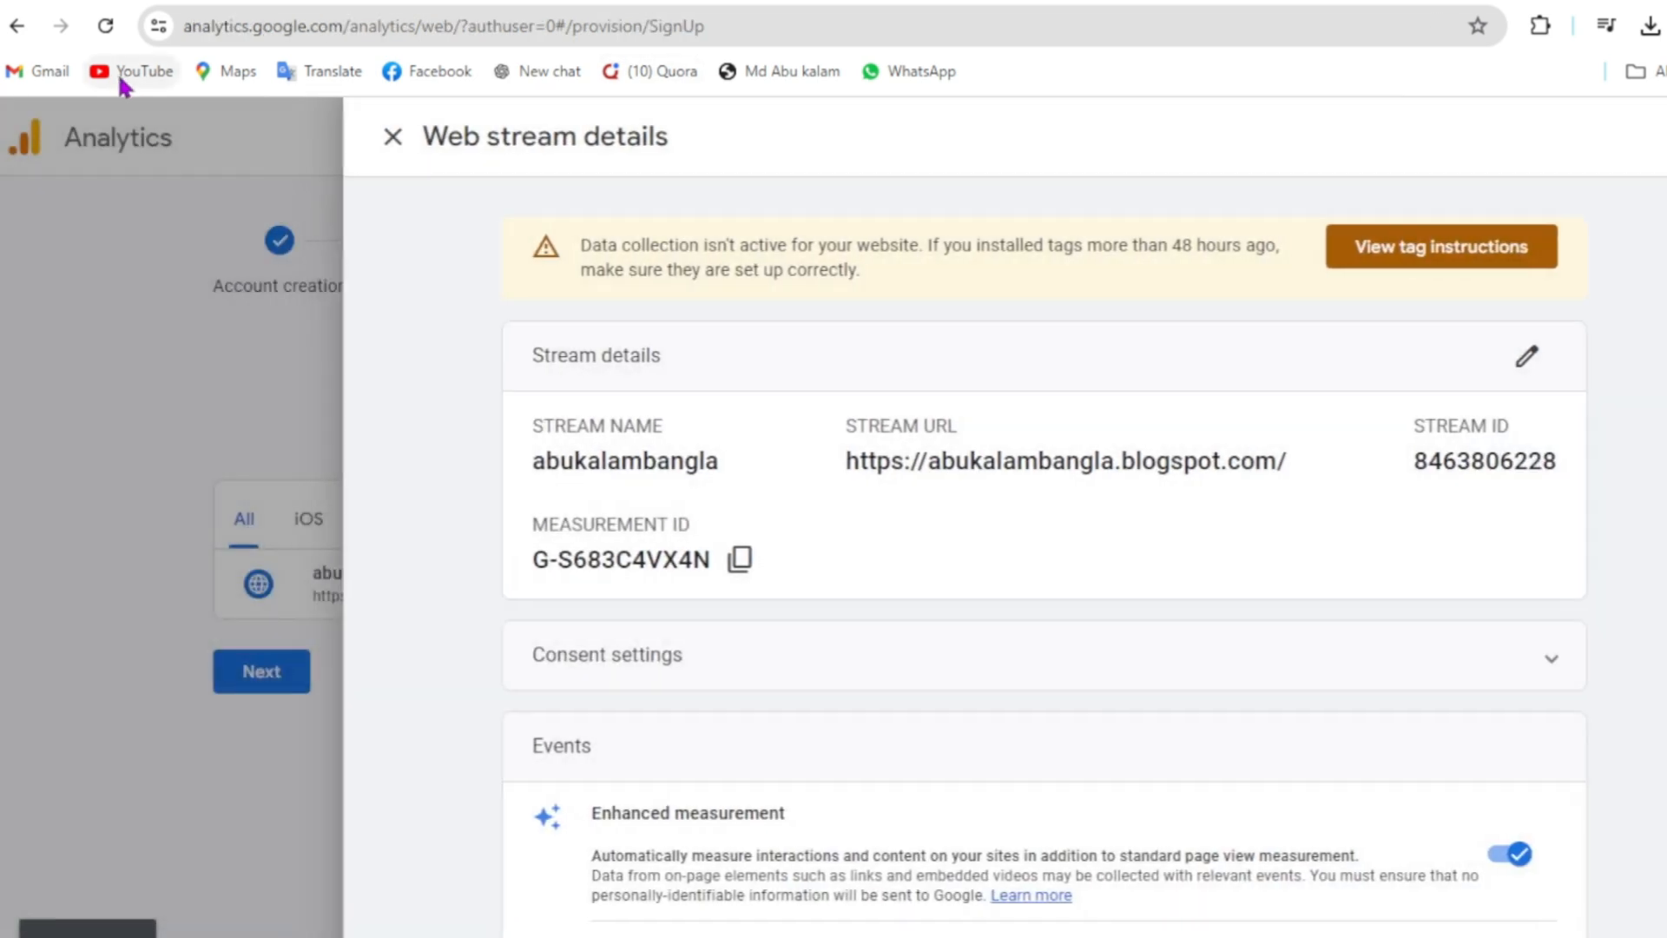
left_click(105, 26)
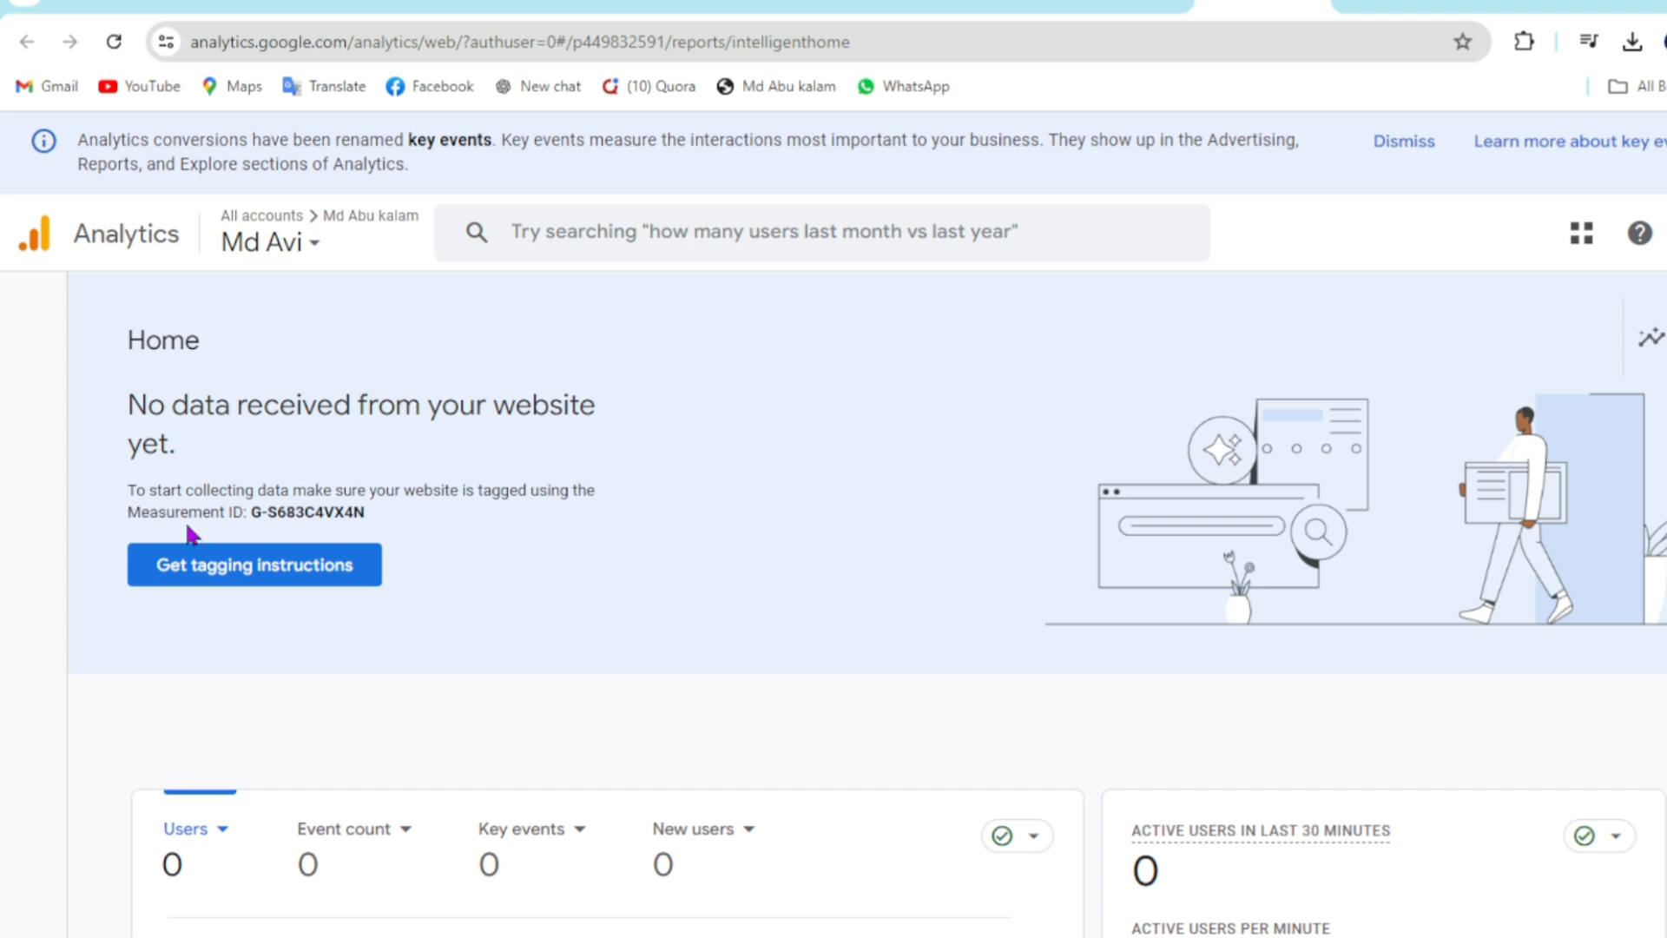
Copy the Measurement ID from the no-data notice on the Google Analytics Home page
left_click_drag(368, 512, 253, 514)
right_click(273, 513)
left_click(306, 539)
Switch to Blogger, leave the theme's HTML editor and open the blog's settings
left_click(682, 4)
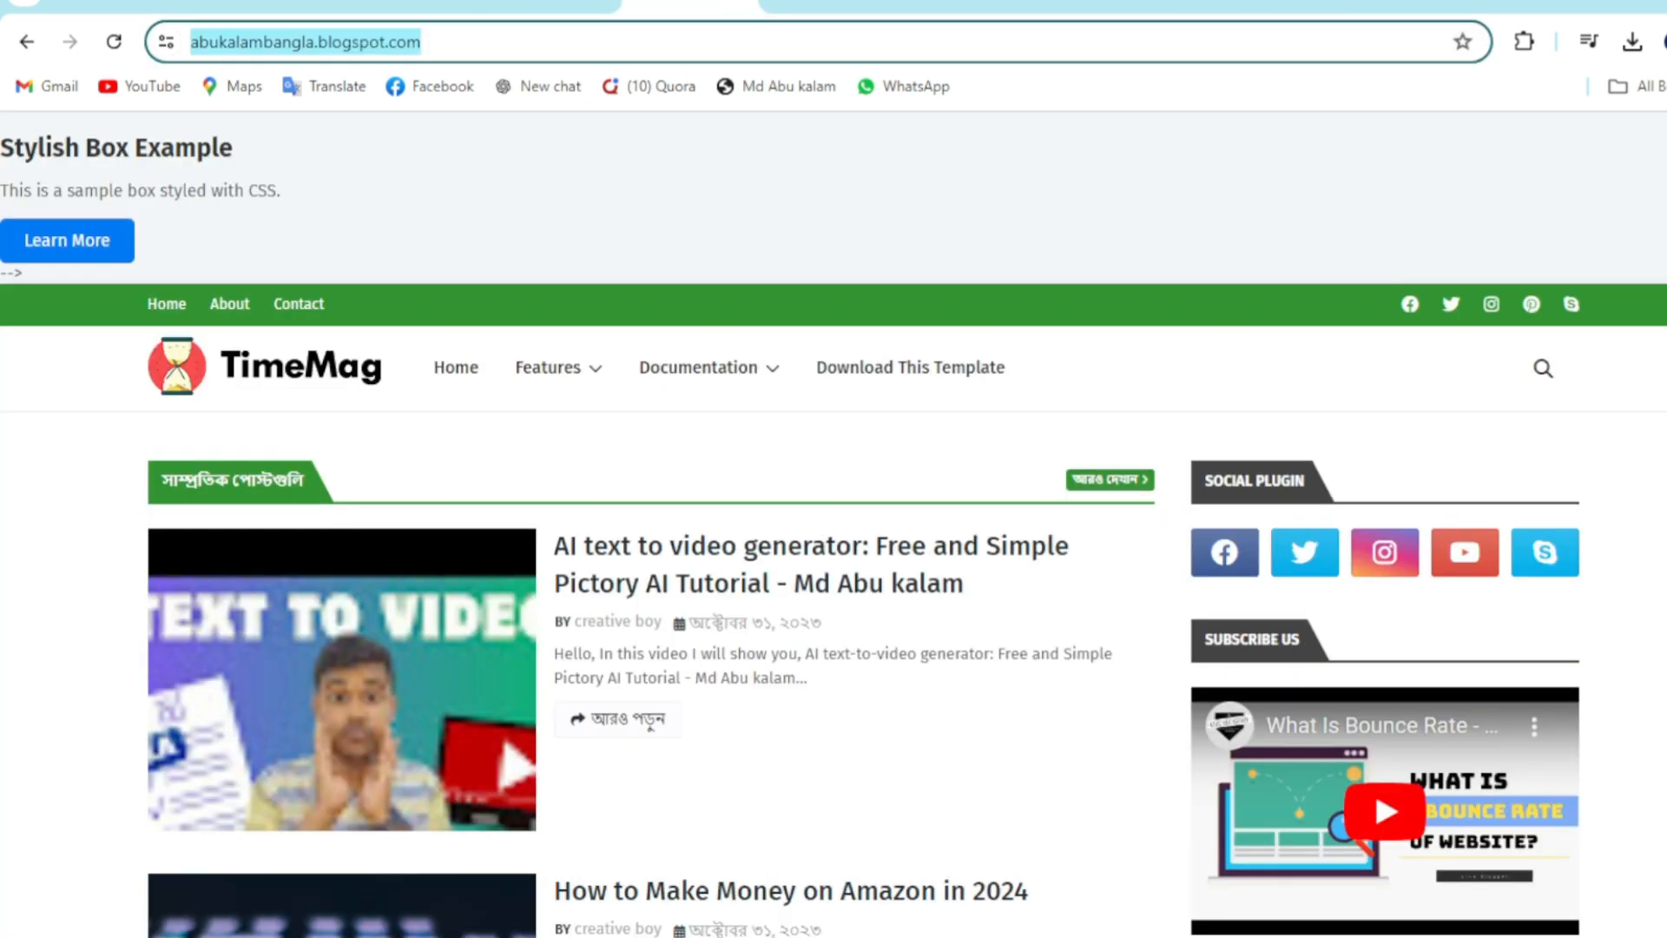
left_click(547, 3)
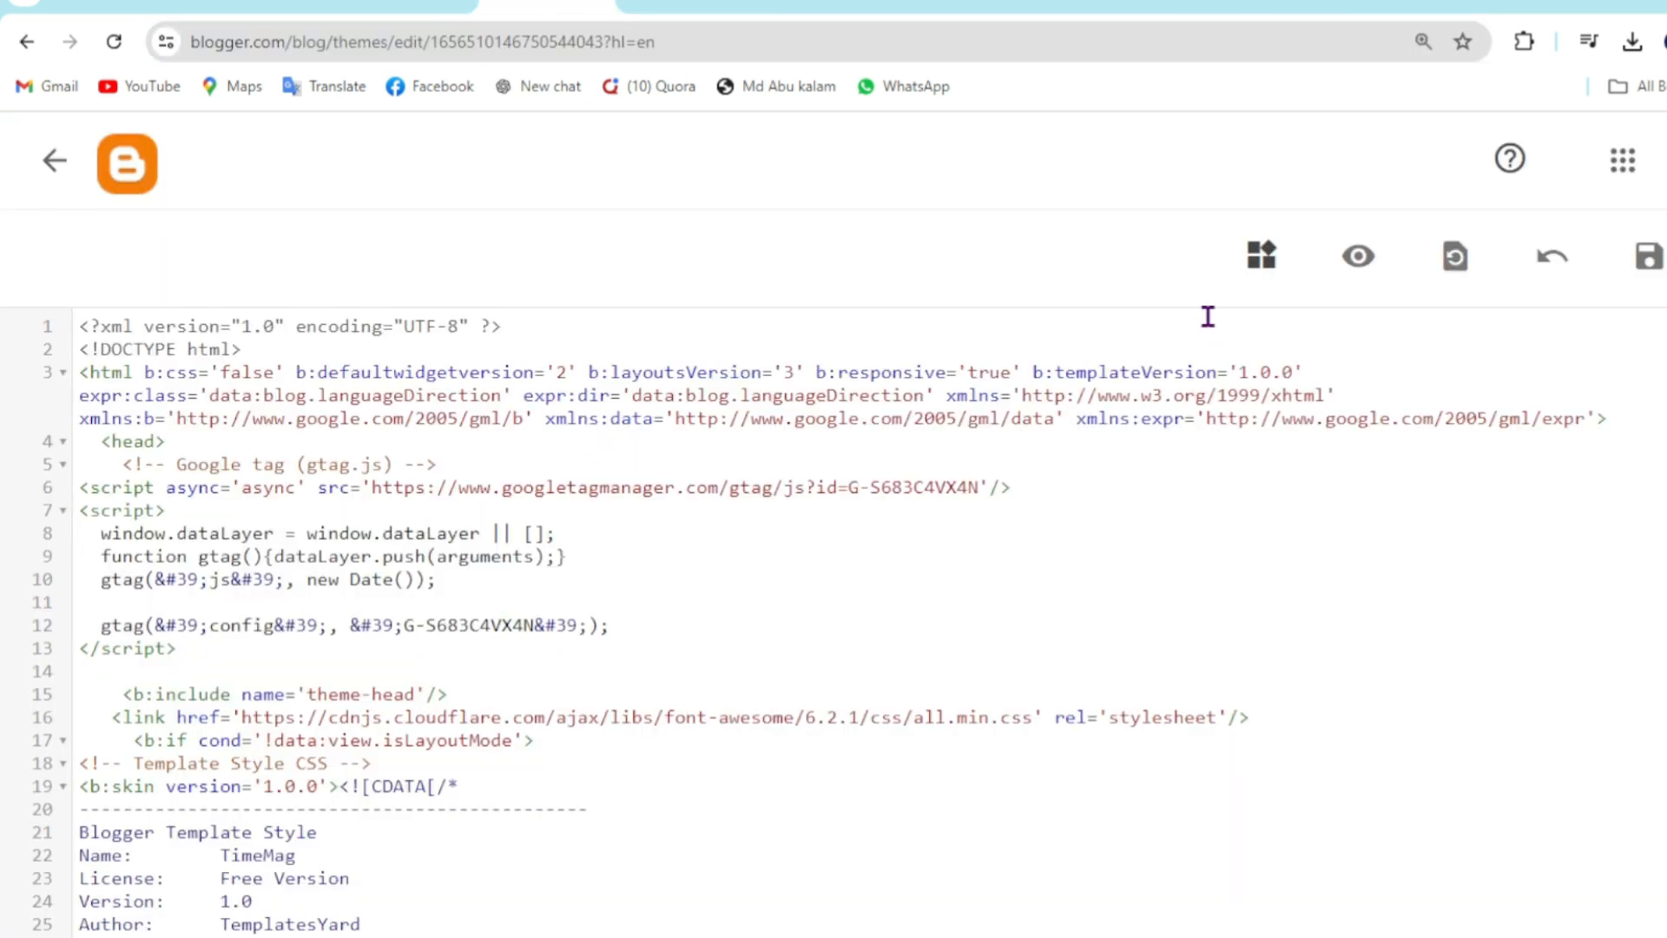
left_click(54, 162)
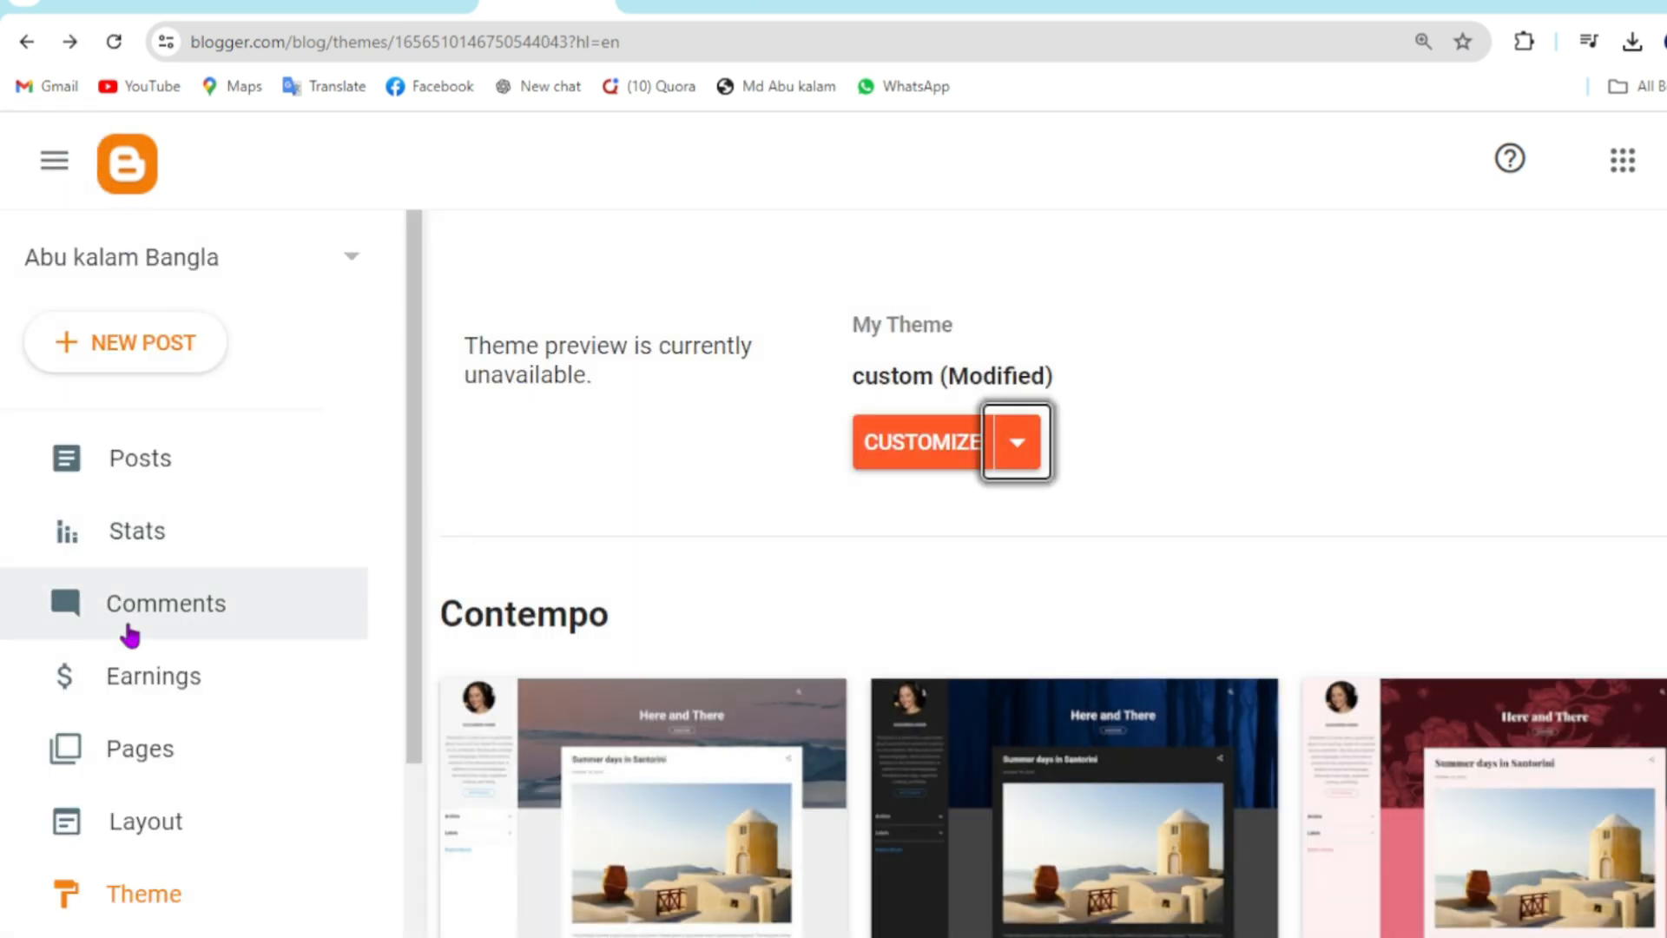
left_click(147, 927)
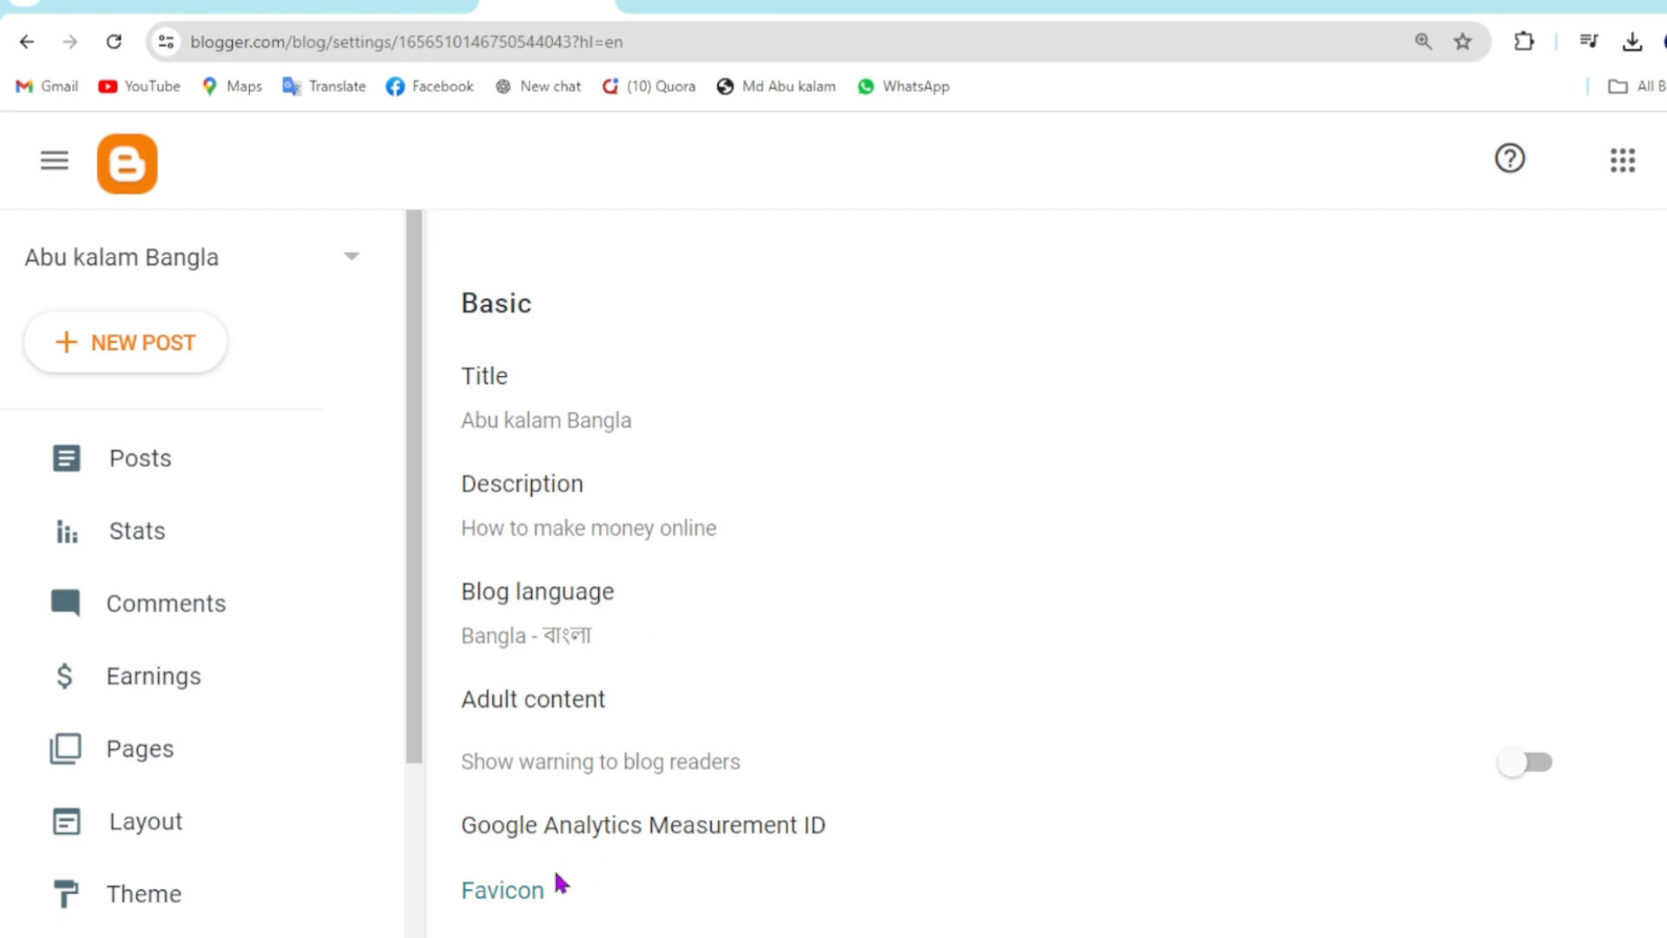
Paste the copied Measurement ID as the blog's Google Analytics Measurement ID in the Basic settings and save it
left_click(612, 833)
left_click(817, 473)
right_click(816, 470)
left_click(868, 697)
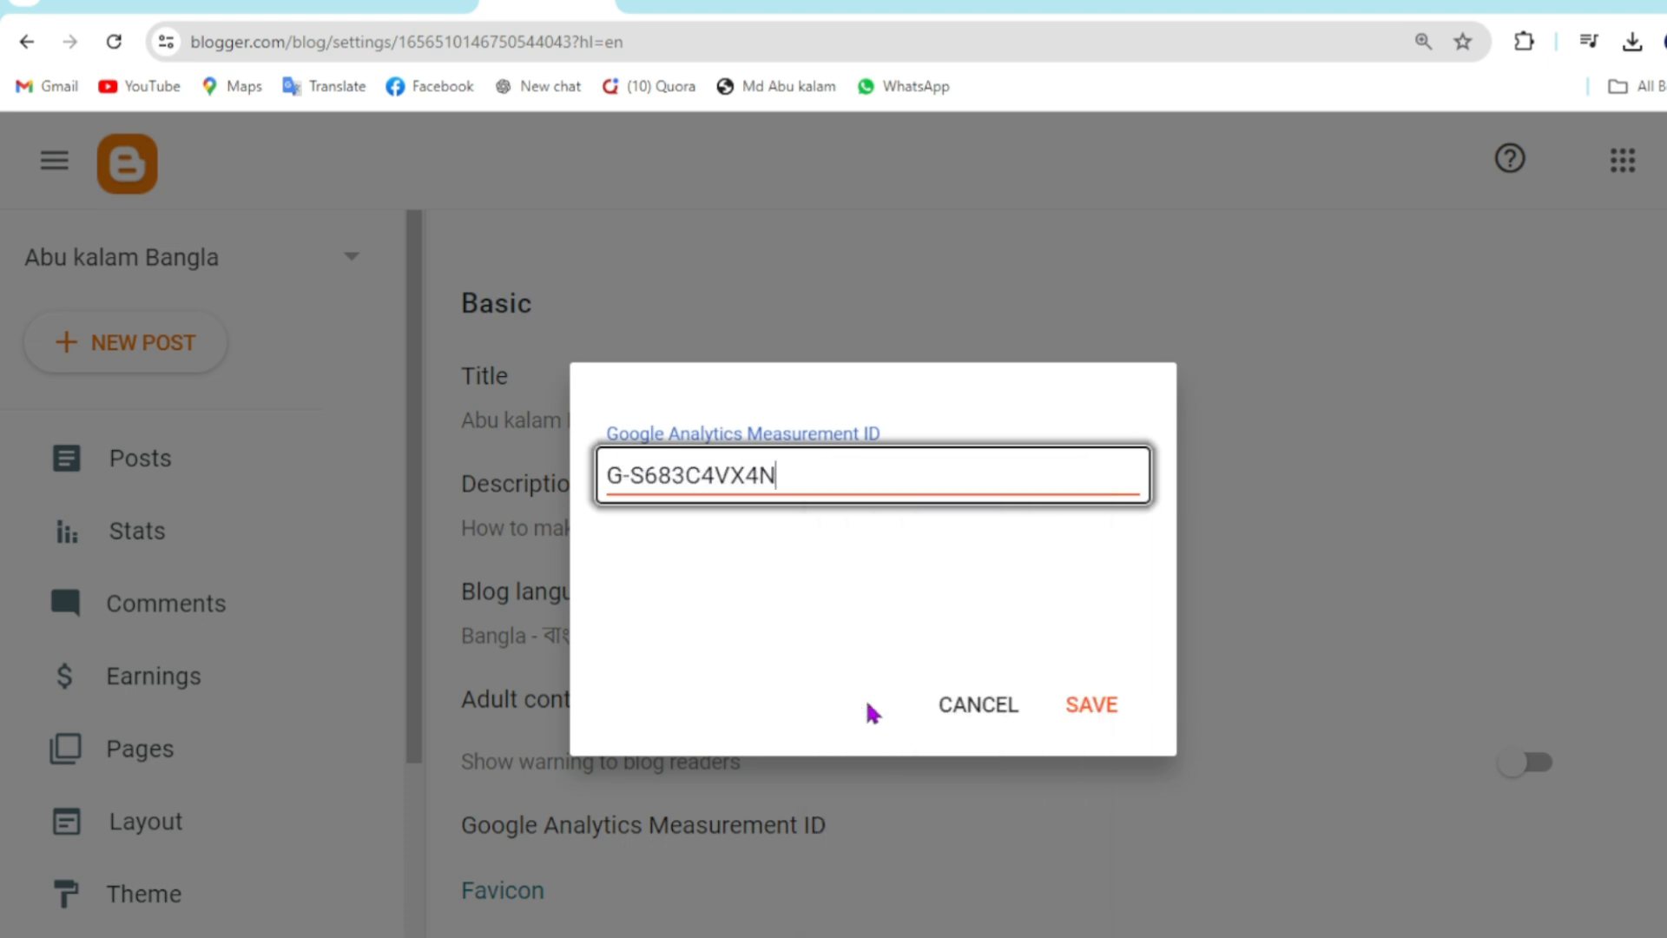
left_click(1101, 704)
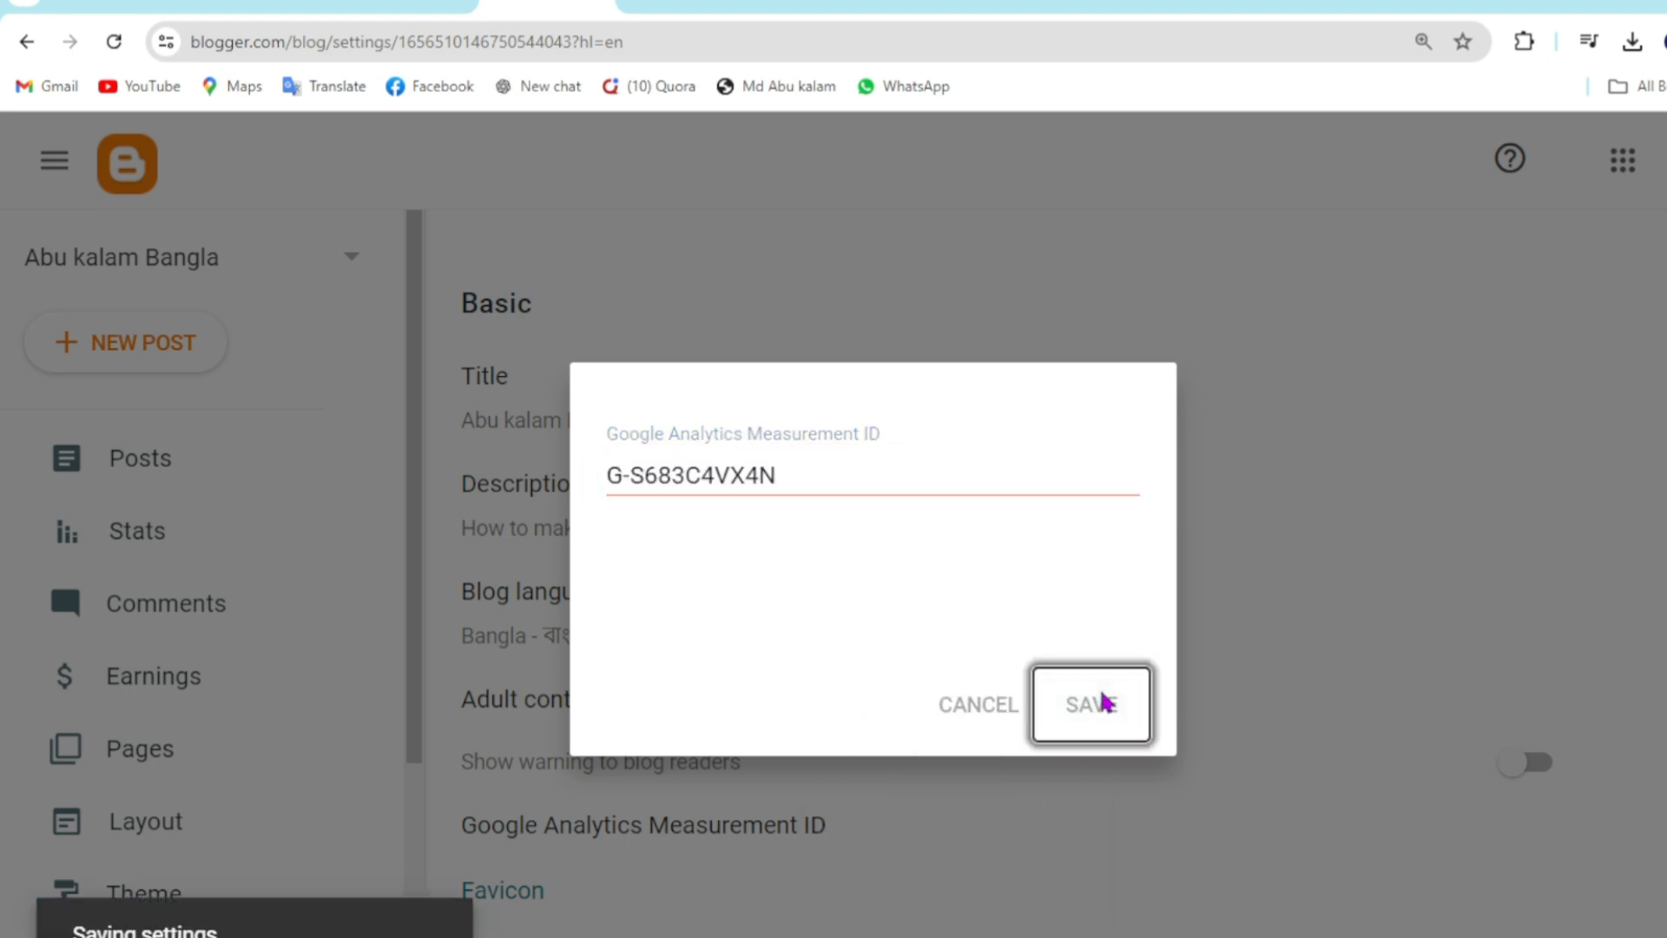